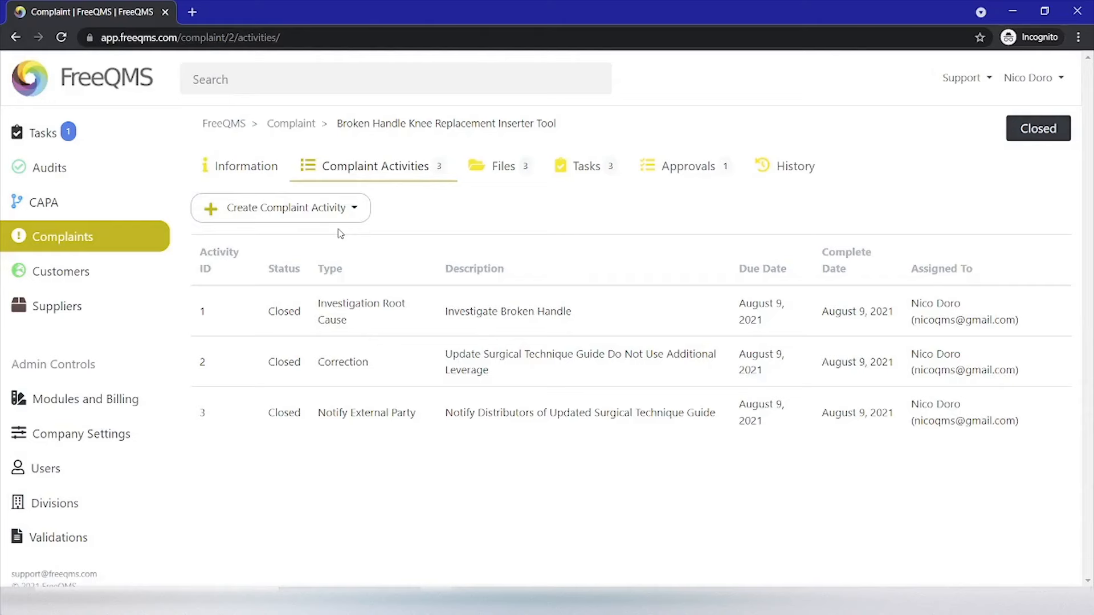
# Open the complaint "LifeGuard 600 PCA Pump Over Infusion to Hospitalized Patient" from the list of complaints
pyautogui.click(347, 209)
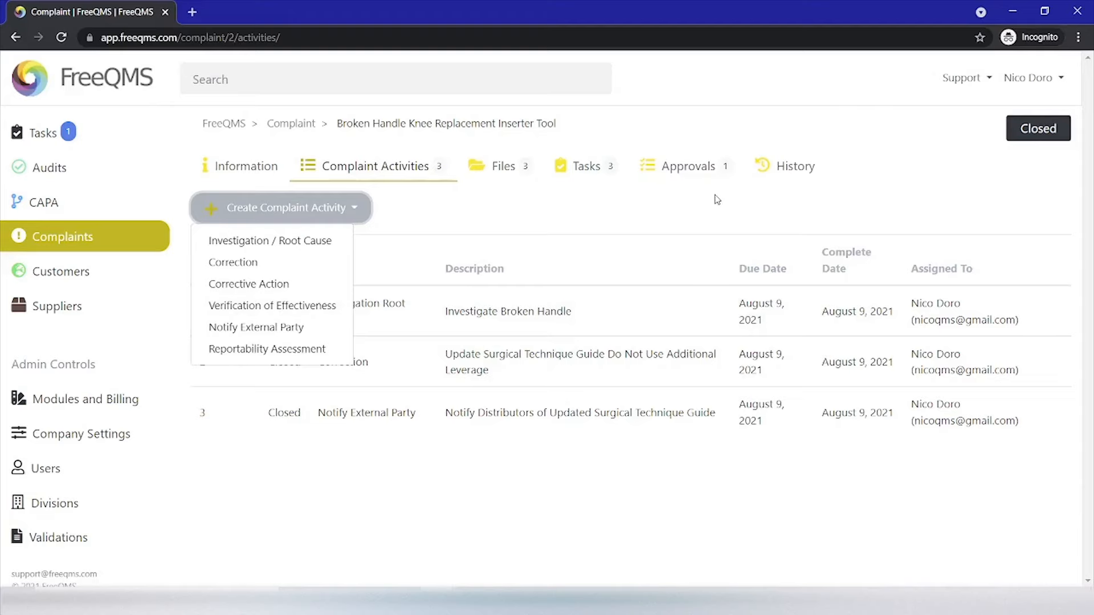
pyautogui.click(311, 129)
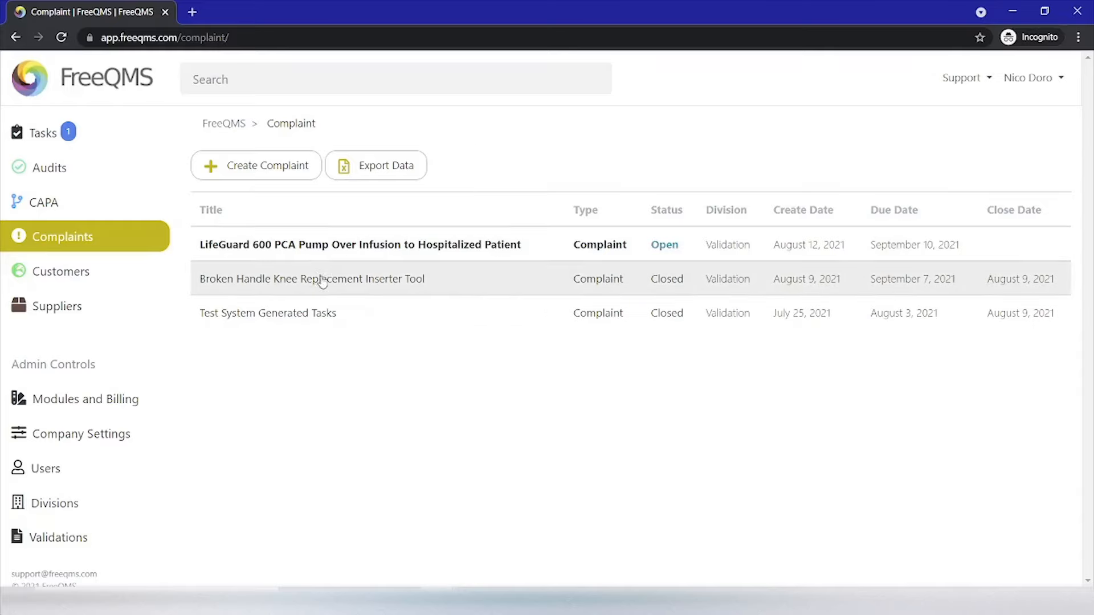
pyautogui.click(381, 240)
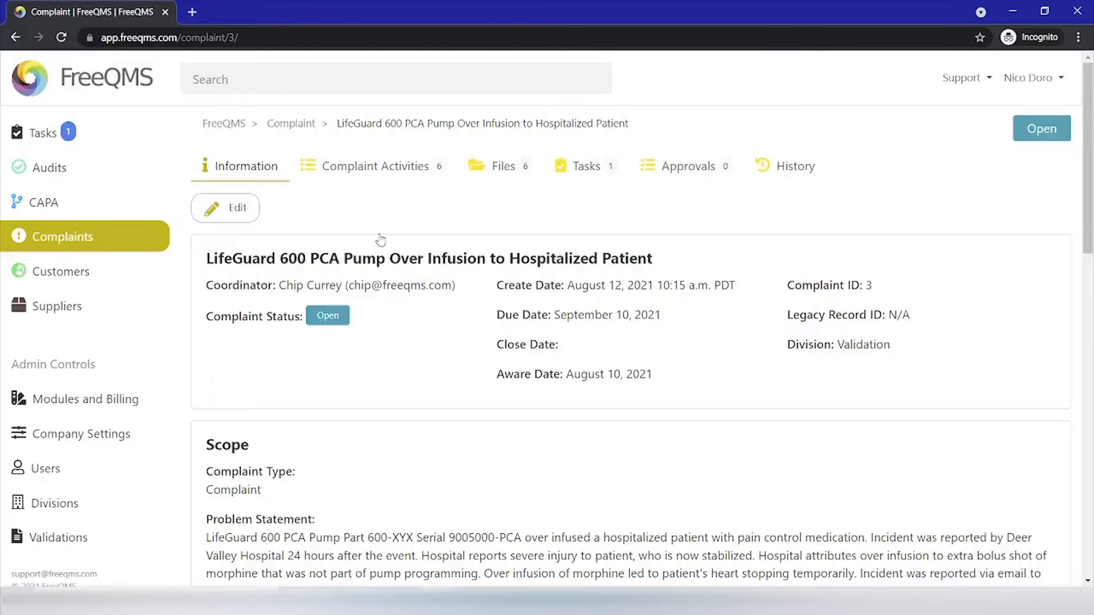
# Review the complaint's source and complaint items, and look through its list of activities
pyautogui.scroll(-10, 380, 240)
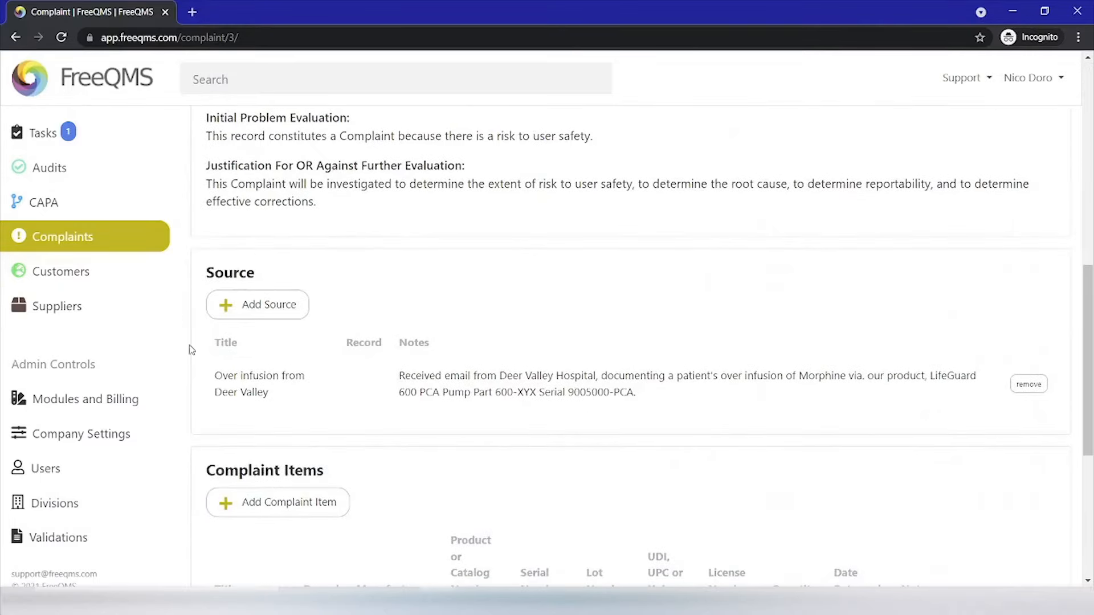
pyautogui.scroll(-6, 447, 312)
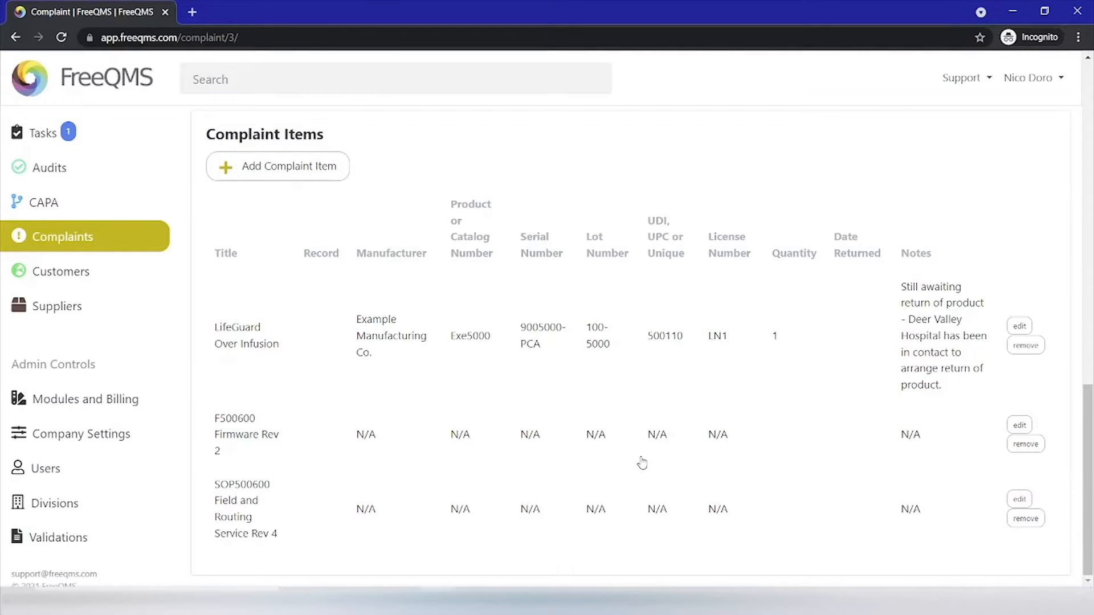
pyautogui.scroll(16, 642, 464)
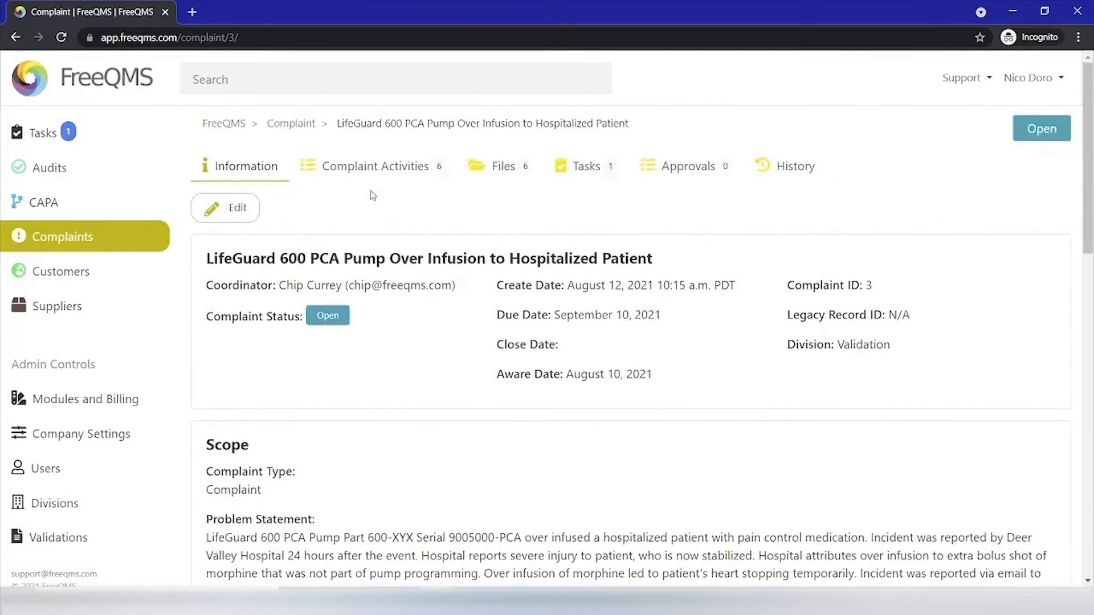
pyautogui.click(378, 174)
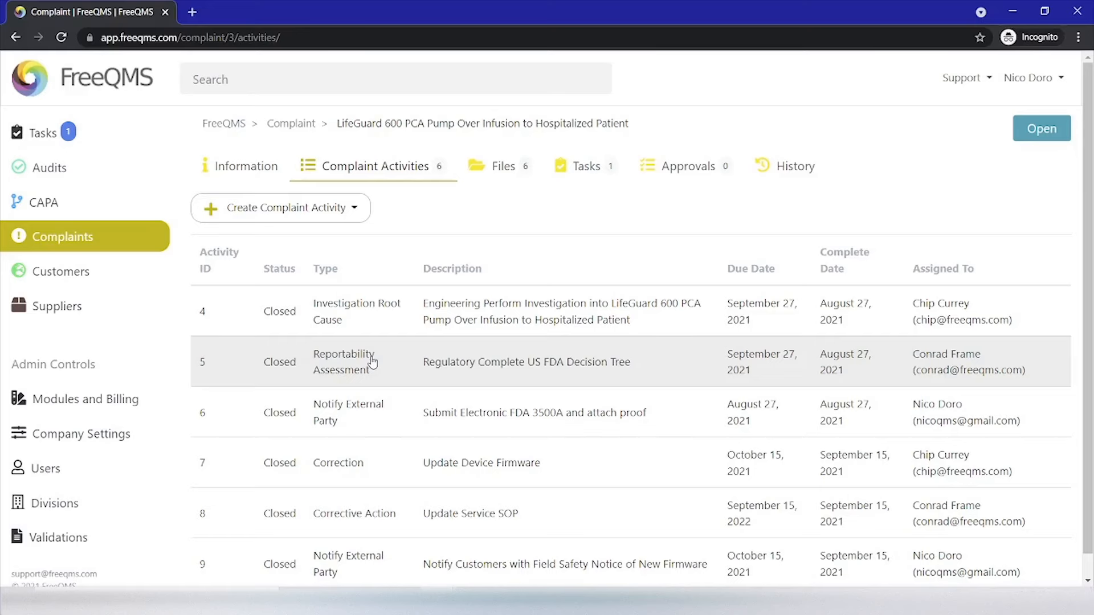
pyautogui.scroll(-1, 372, 363)
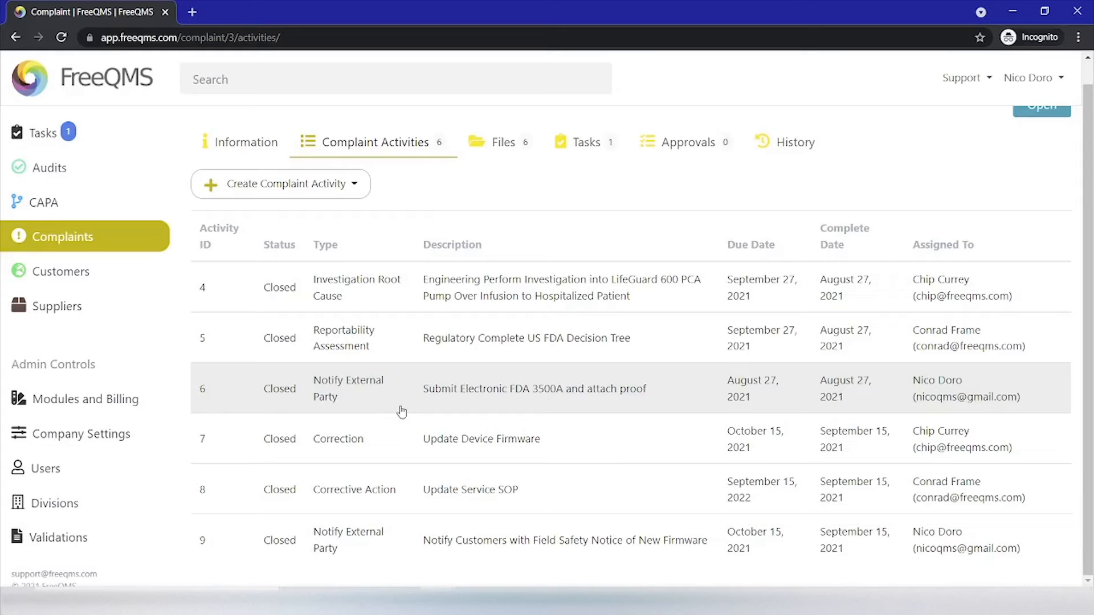
# Examine the problem statement in the scope section of the complaint's information
pyautogui.click(238, 145)
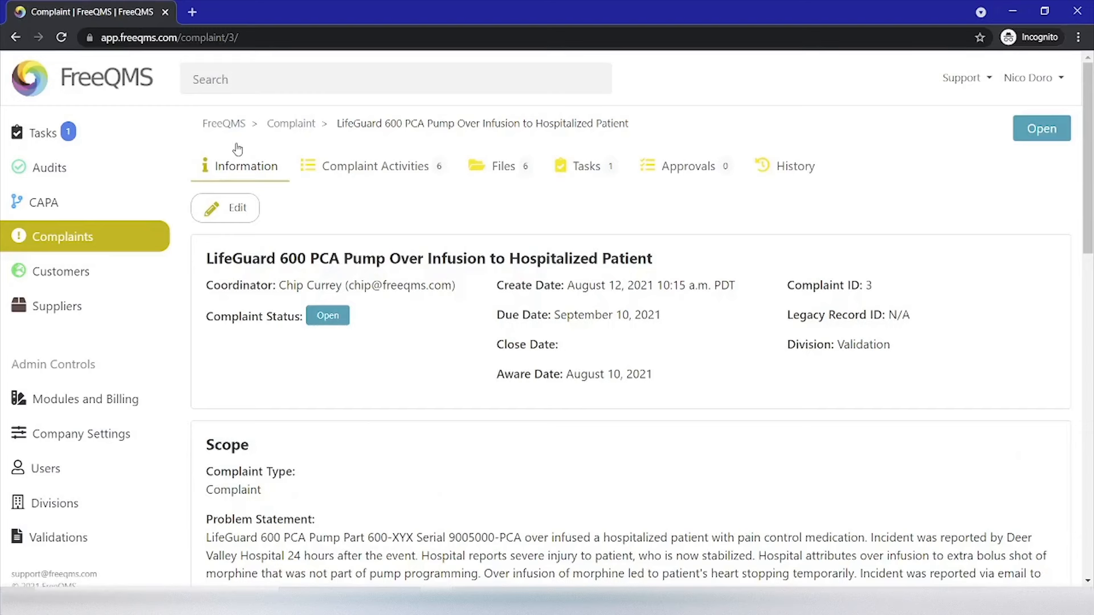
pyautogui.scroll(-4, 255, 359)
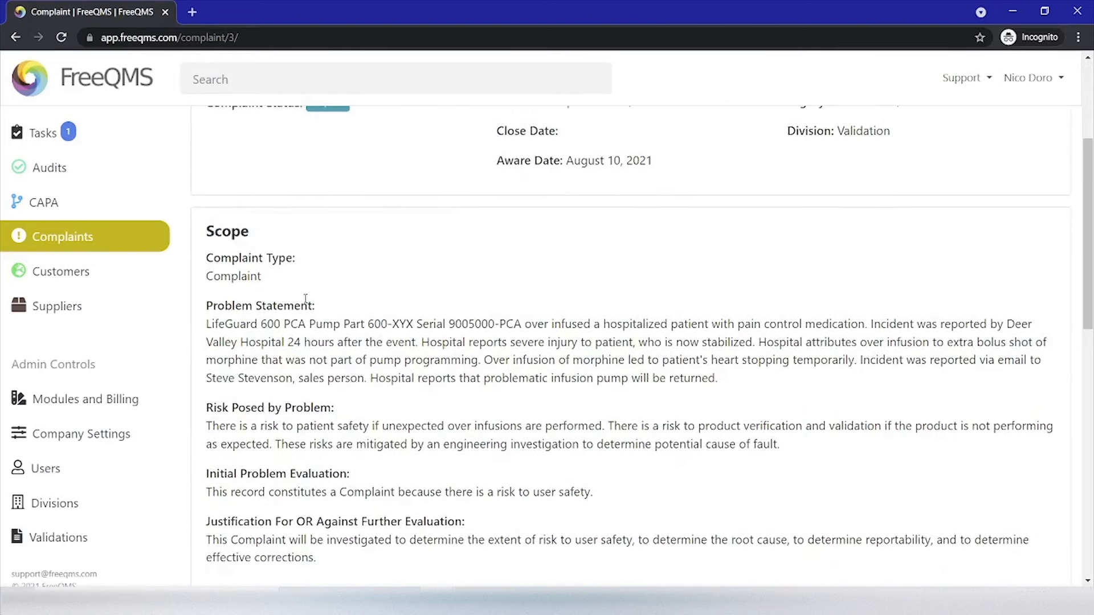
pyautogui.moveTo(205, 306); pyautogui.dragTo(311, 308)
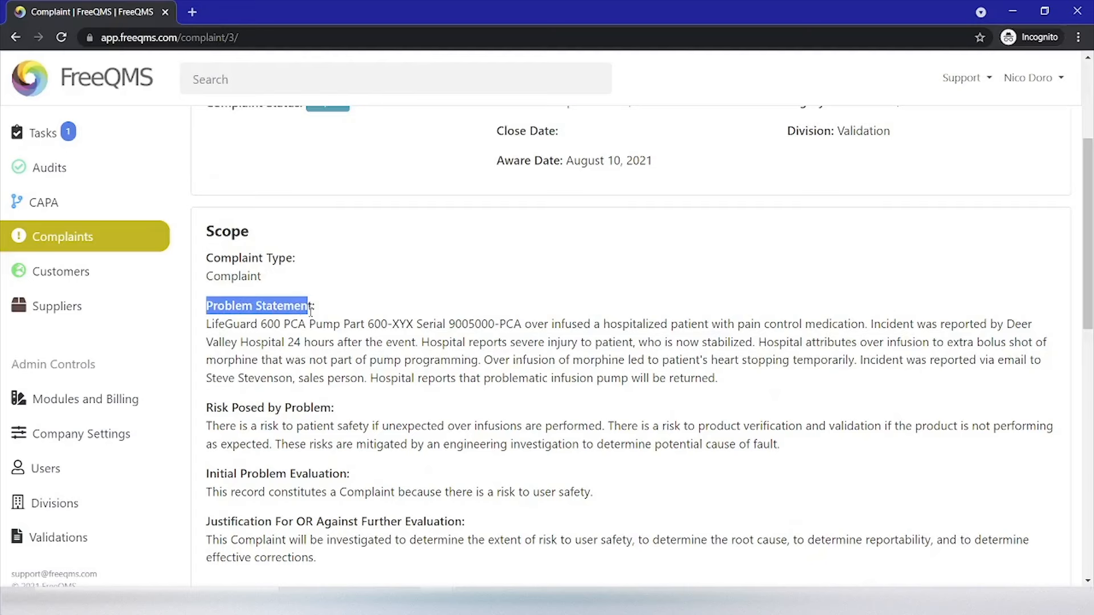
pyautogui.click(456, 340)
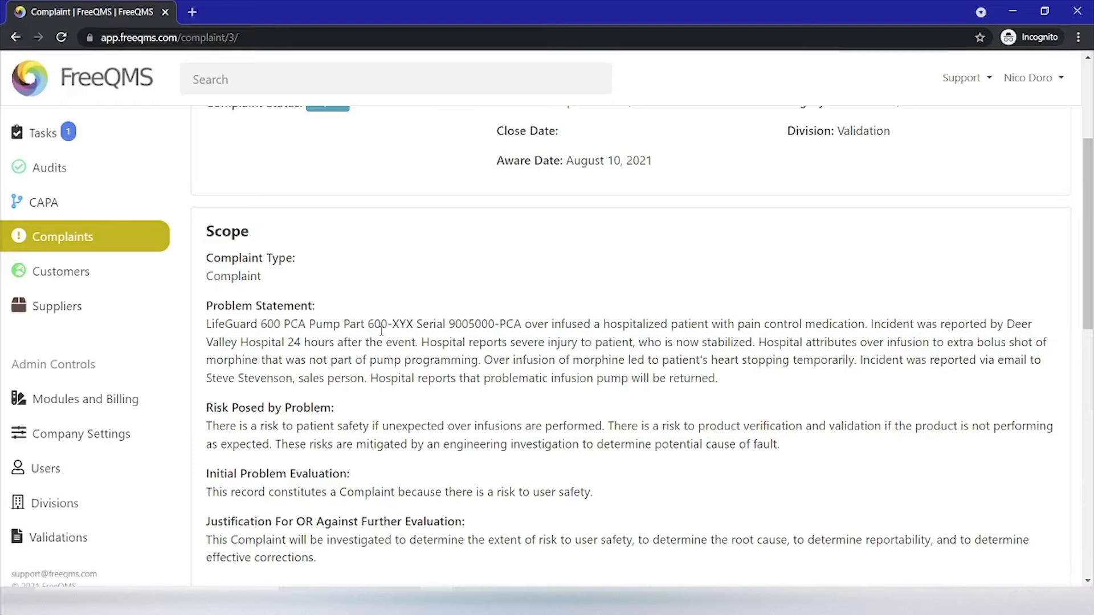
pyautogui.scroll(5, 381, 330)
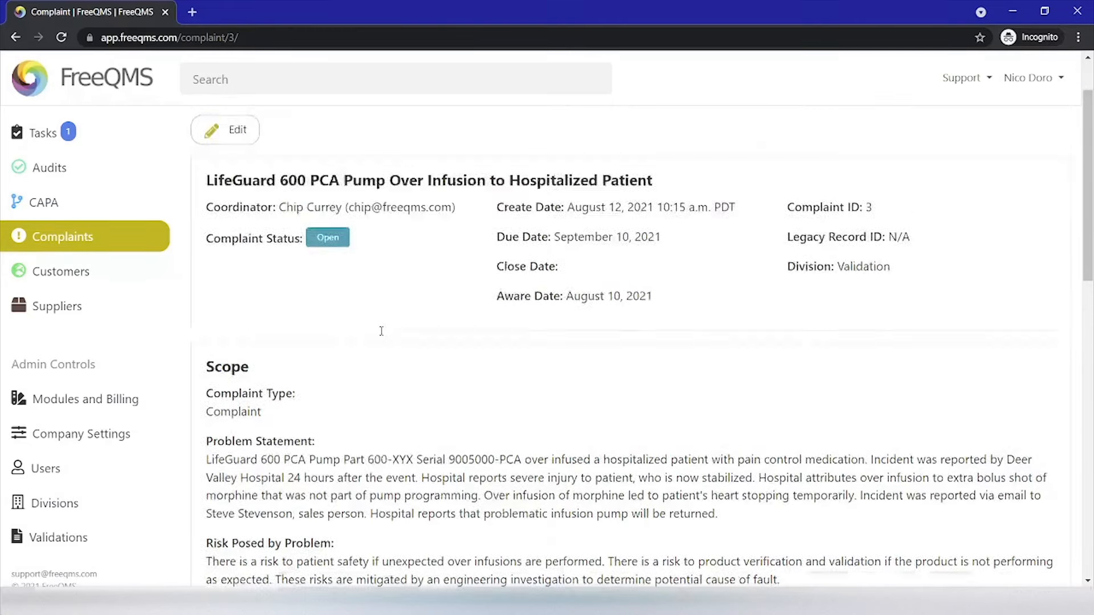
# Look over the complaint's activities again, from the root cause investigation to the customer notification
pyautogui.click(361, 171)
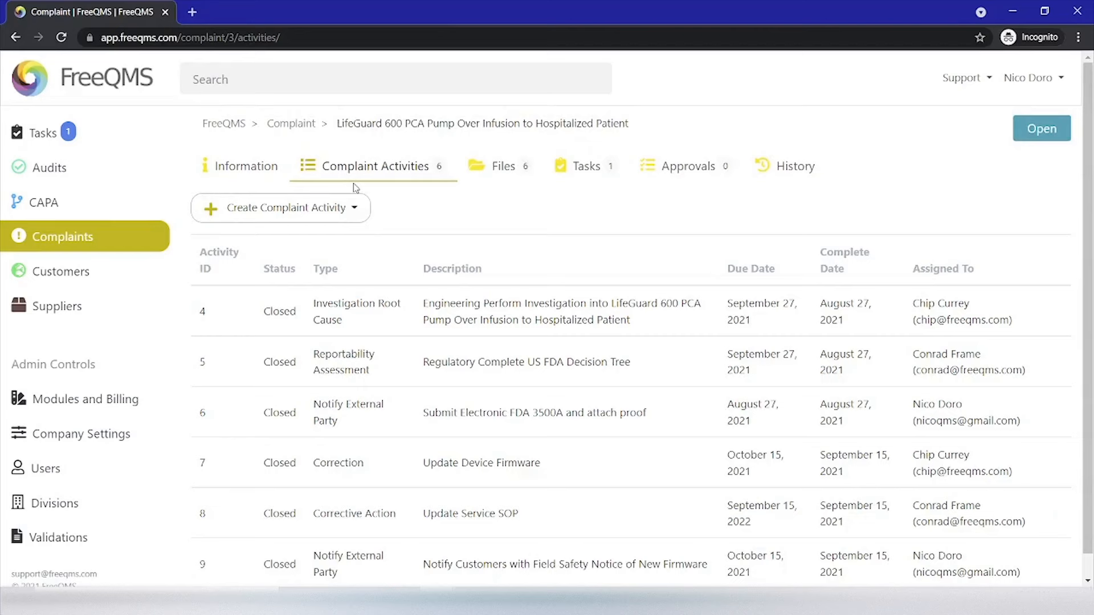
pyautogui.scroll(-1, 361, 342)
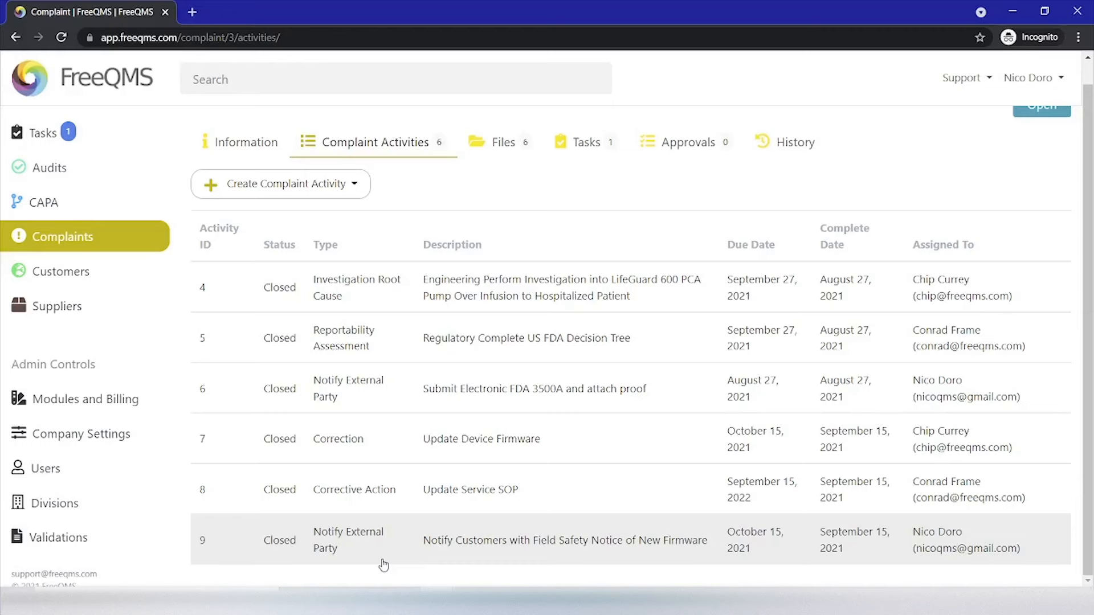
pyautogui.scroll(1, 383, 547)
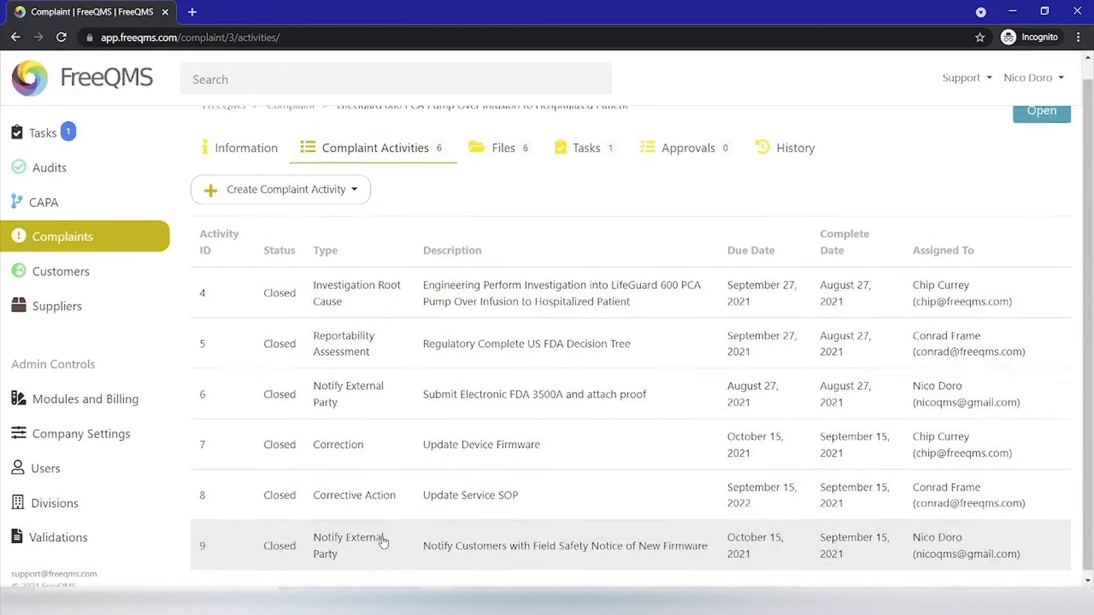
# Start a Verification of Effectiveness activity described as "Report percent of pumps with new firmware during Management Review", assigned to the signed-in user
pyautogui.click(344, 209)
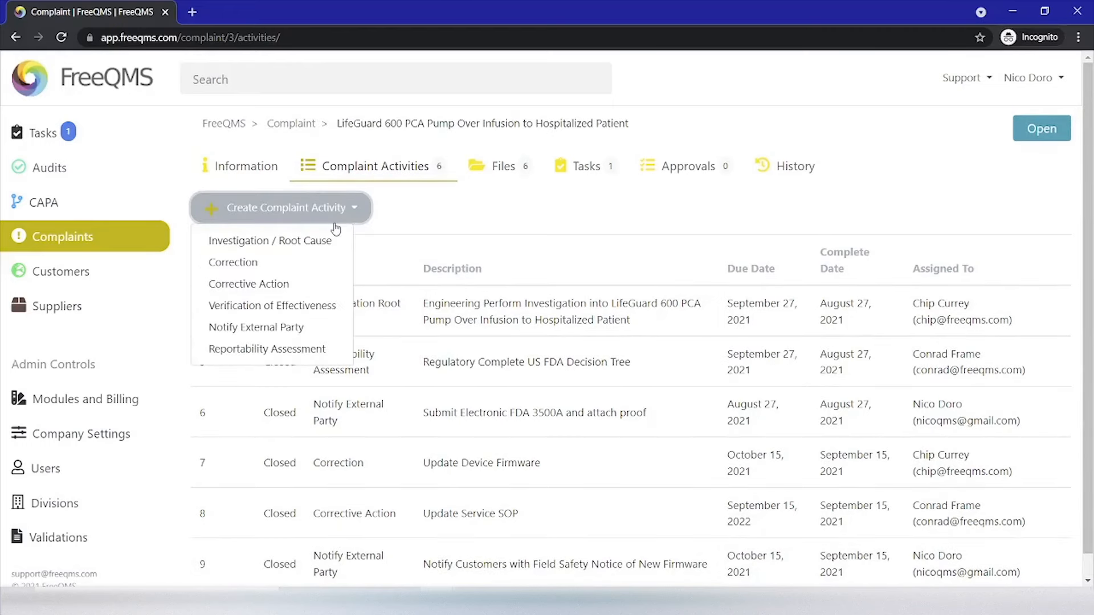
pyautogui.click(295, 314)
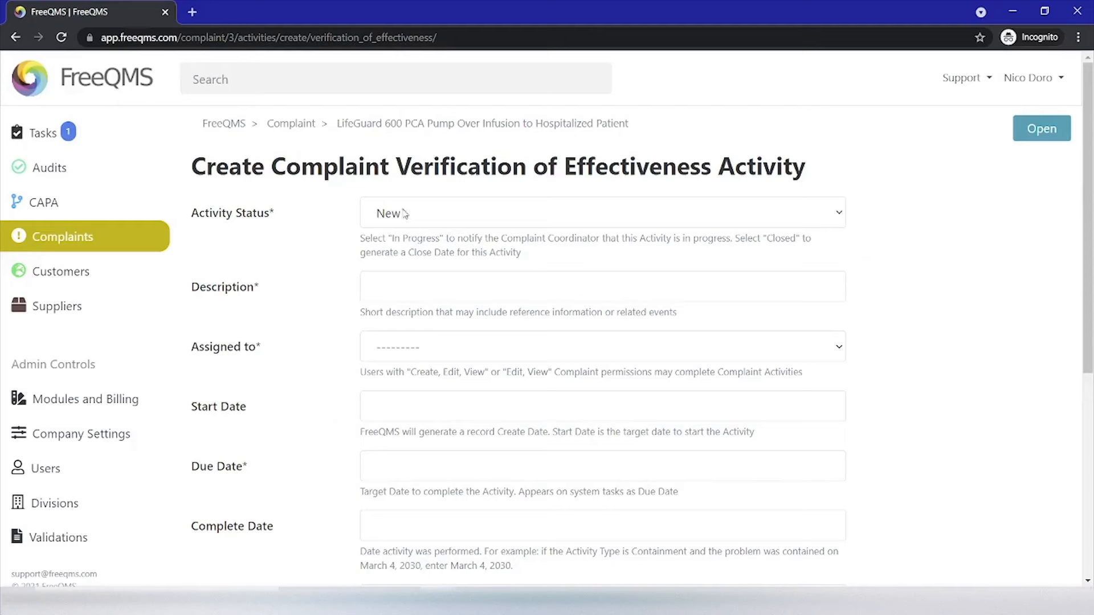
pyautogui.click(415, 297)
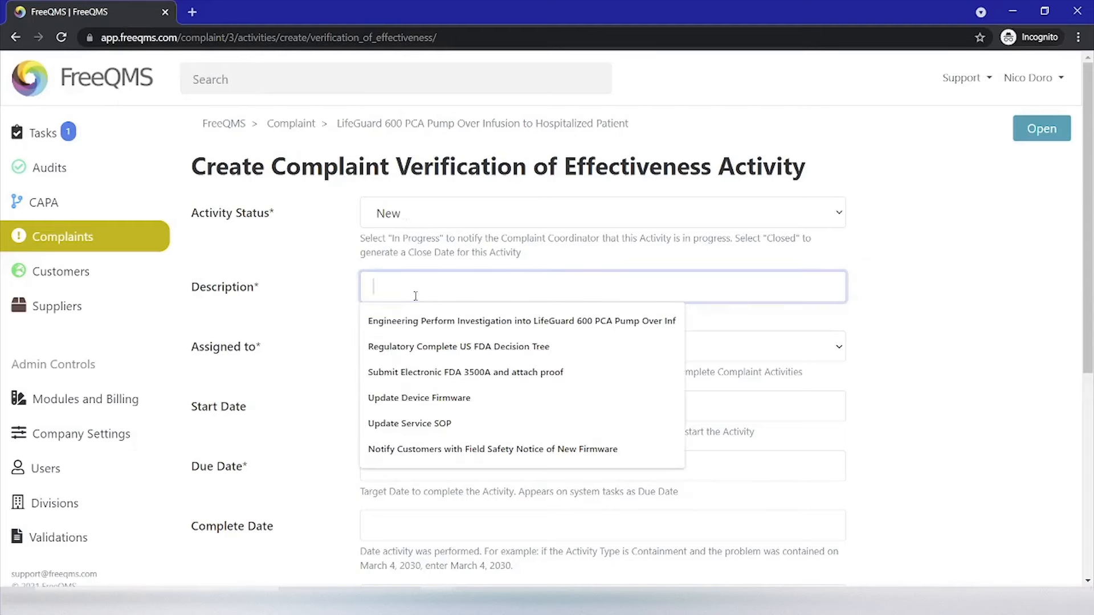
pyautogui.write('Report percent of pump')
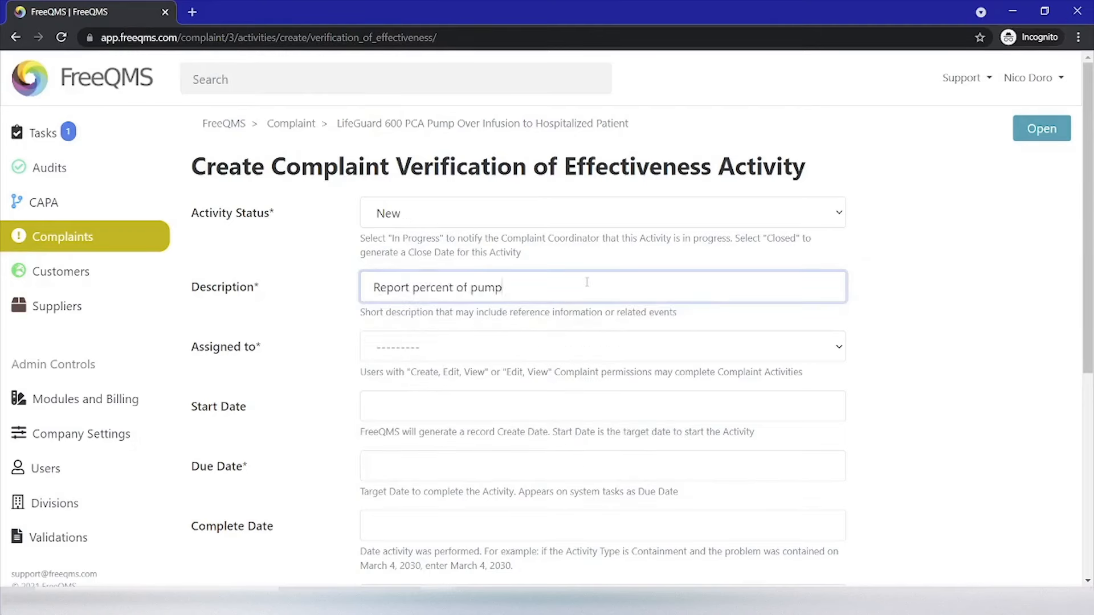
pyautogui.write('s with new firmware during Management Review')
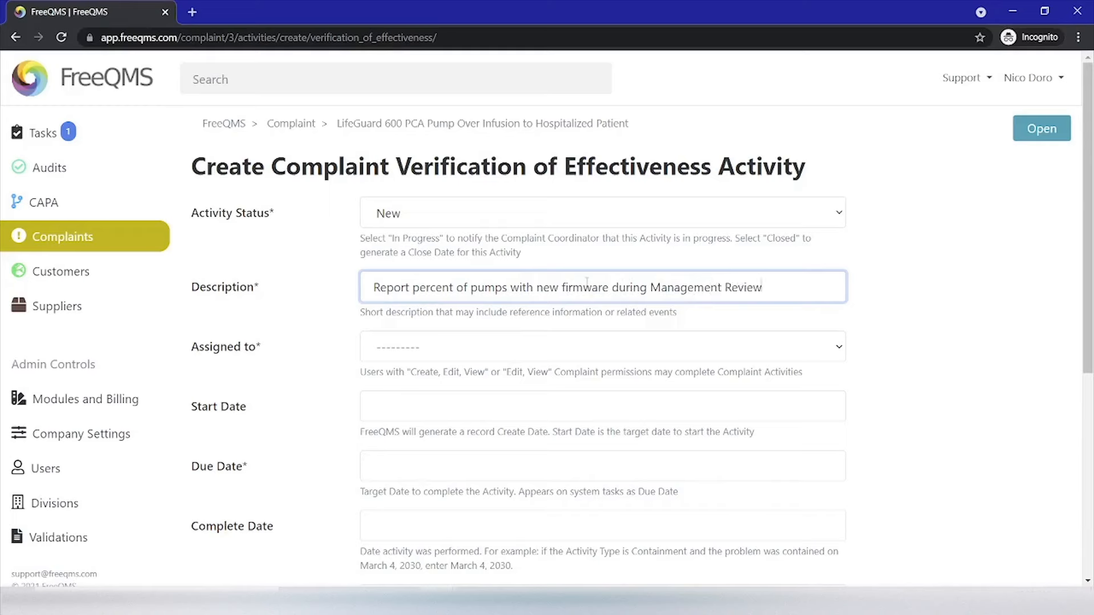
pyautogui.click(512, 346)
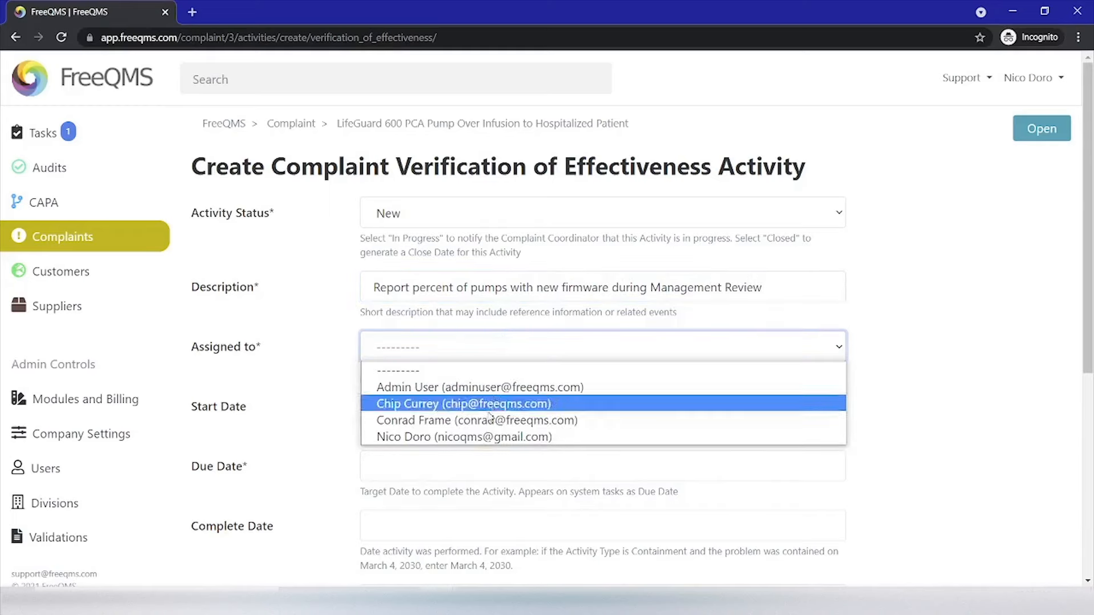
pyautogui.click(487, 438)
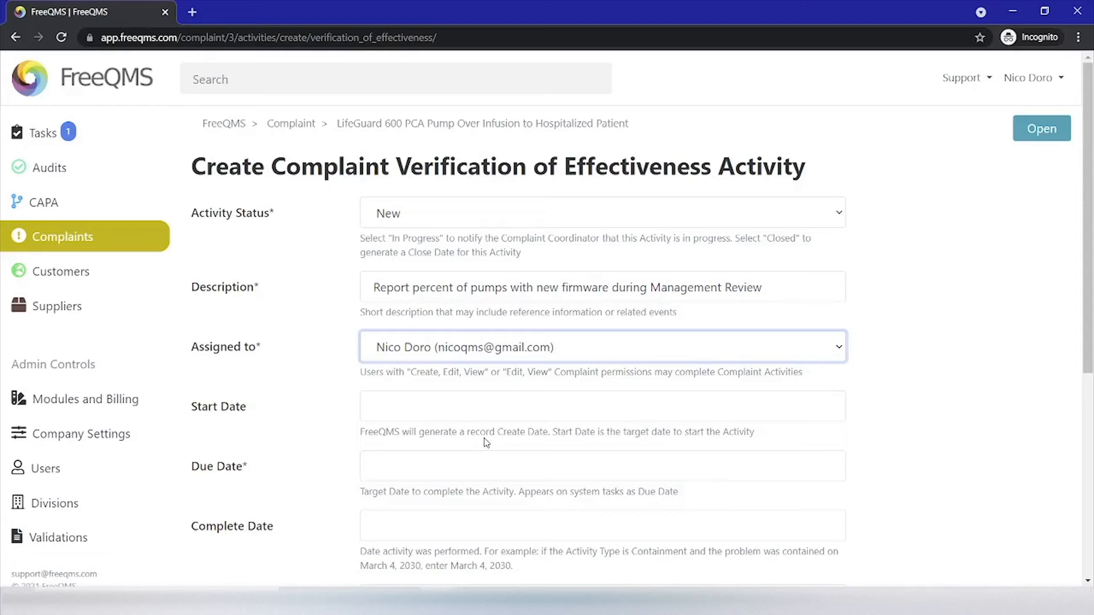
# Set the activity's start date to October 4, 2021 and its due date to November 4, 2021
pyautogui.click(473, 399)
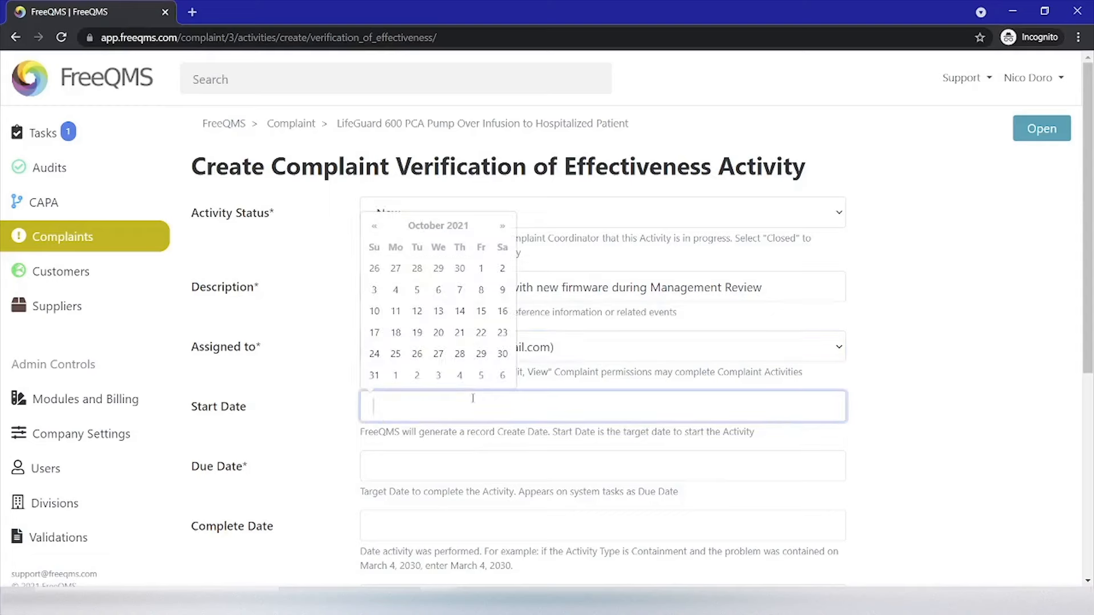
pyautogui.click(395, 289)
pyautogui.click(412, 465)
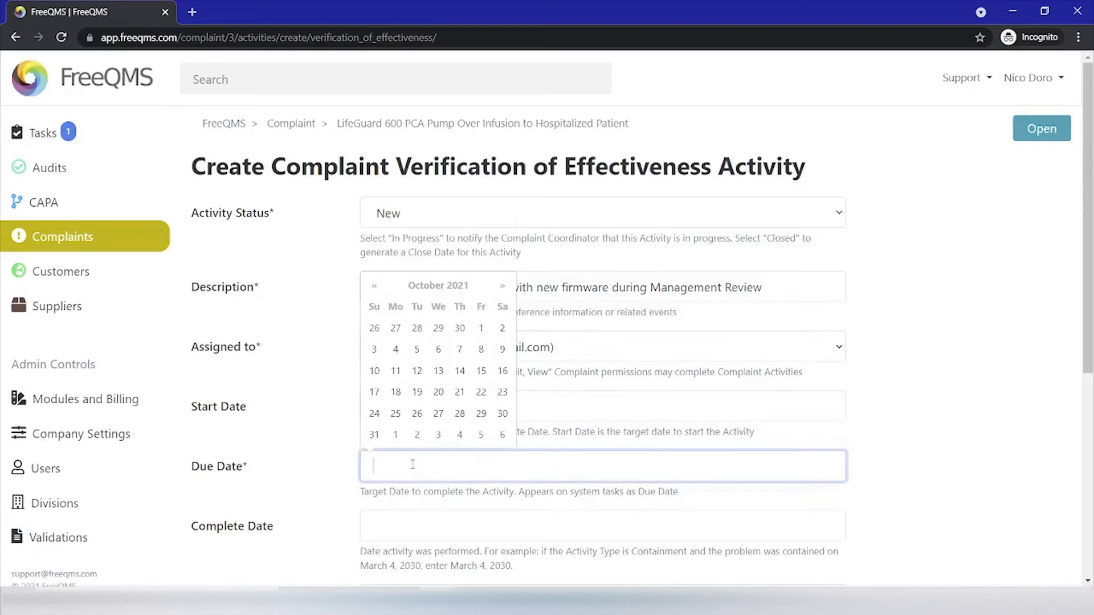
pyautogui.click(502, 286)
pyautogui.click(460, 328)
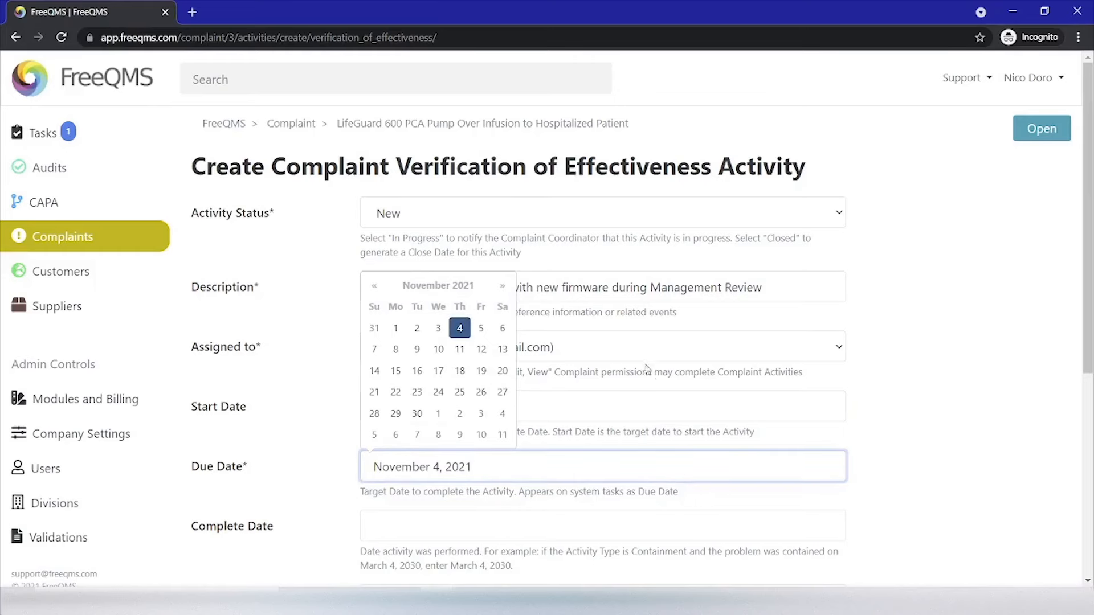
pyautogui.click(893, 440)
# Set the legacy record ID to N/A and select F500600 Firmware Rev 2 as the activity's complaint item
pyautogui.scroll(-3, 884, 442)
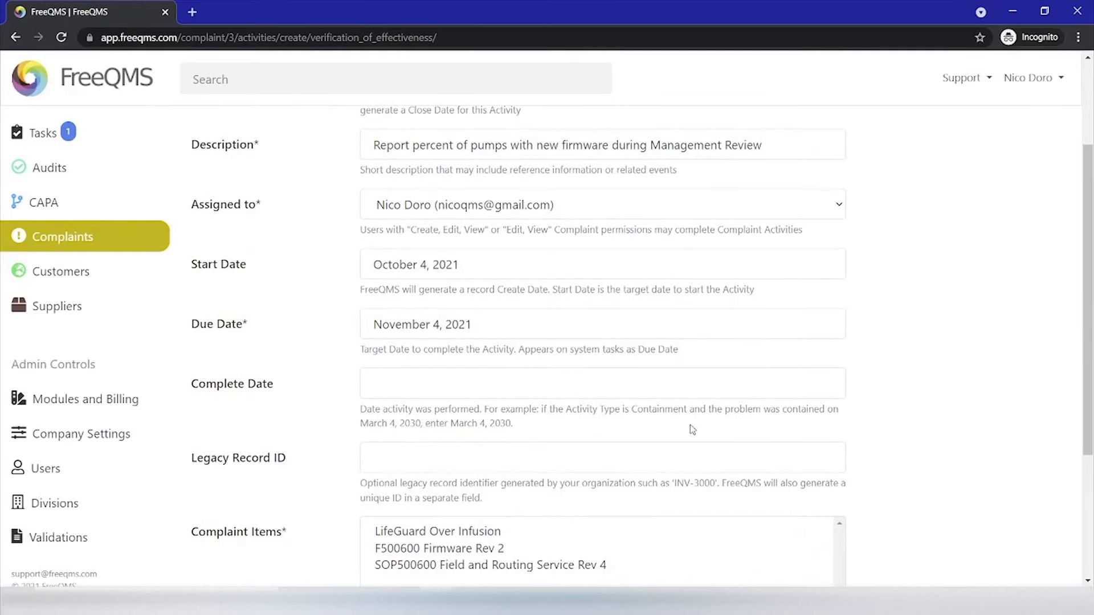
pyautogui.click(507, 453)
pyautogui.write('N/A')
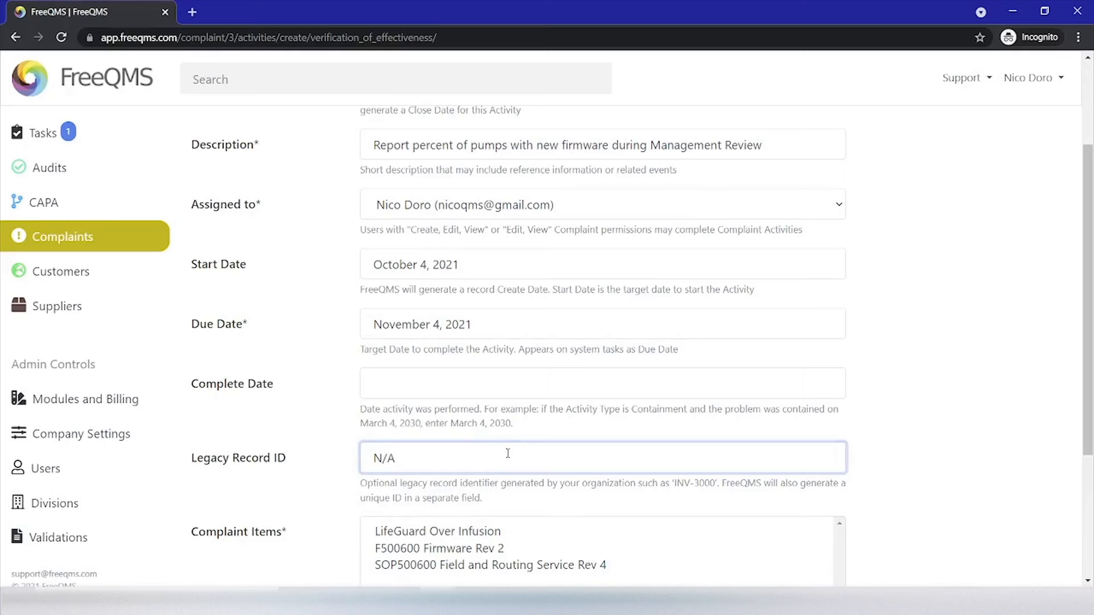
pyautogui.scroll(-1, 484, 483)
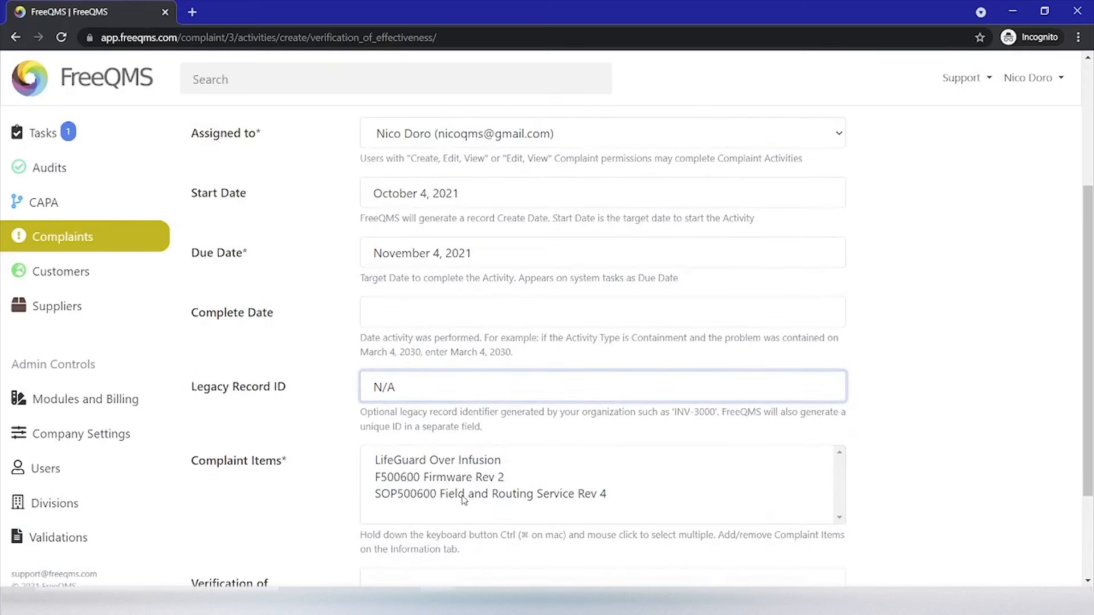
pyautogui.click(465, 478)
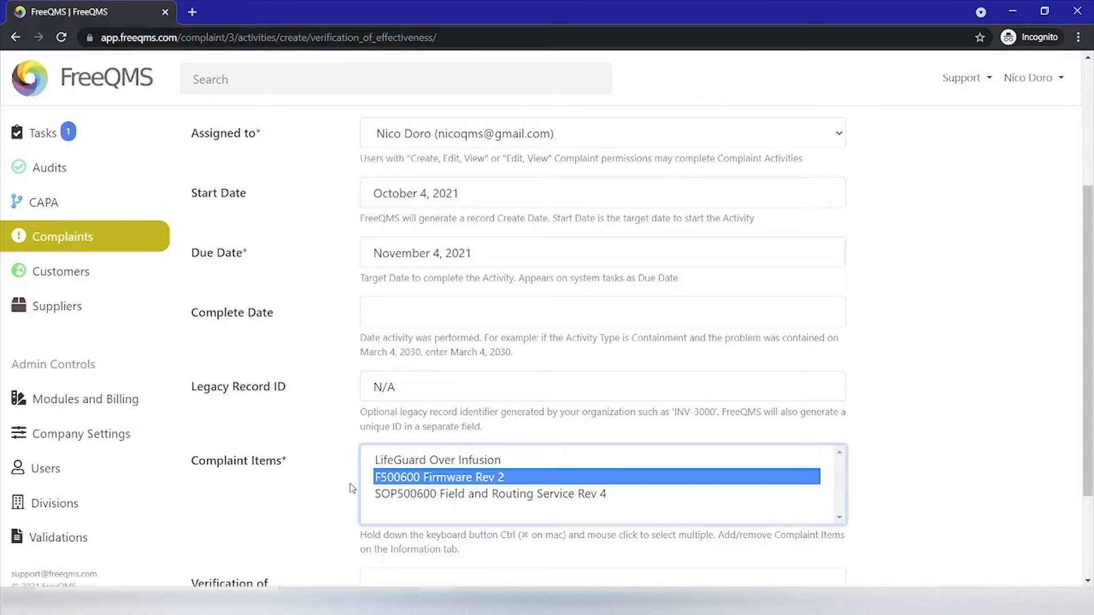
# Enter the effectiveness plan: graph pumps with affected firmware, returned to headquarters and serviced in field, trend total versus updated pumps, and present during management review
pyautogui.scroll(-2, 352, 488)
pyautogui.click(404, 451)
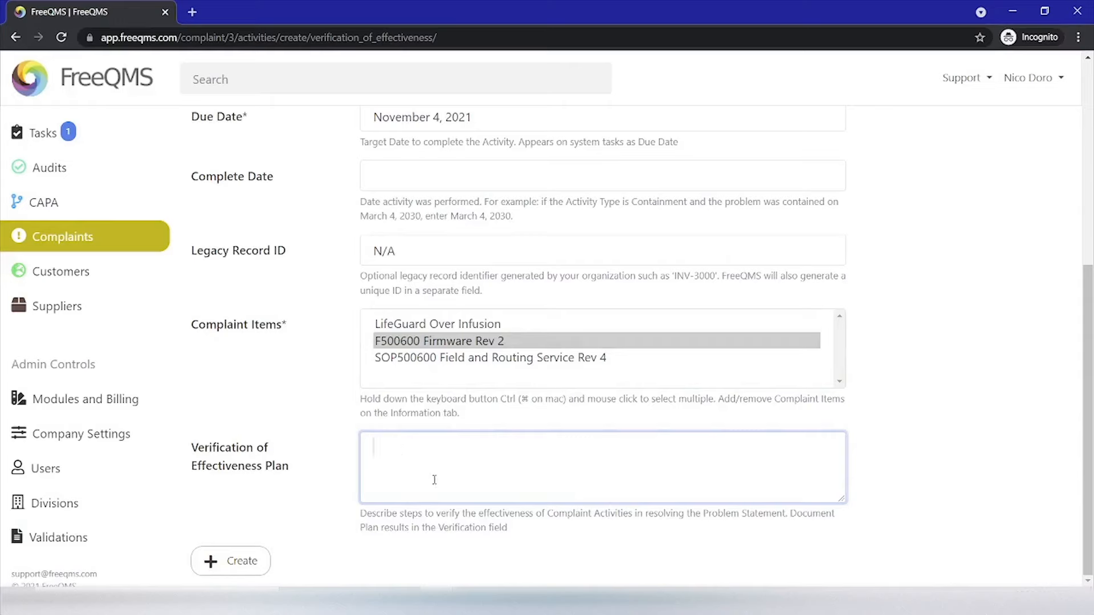
pyautogui.write('Graph total number of pumps in the field with affect')
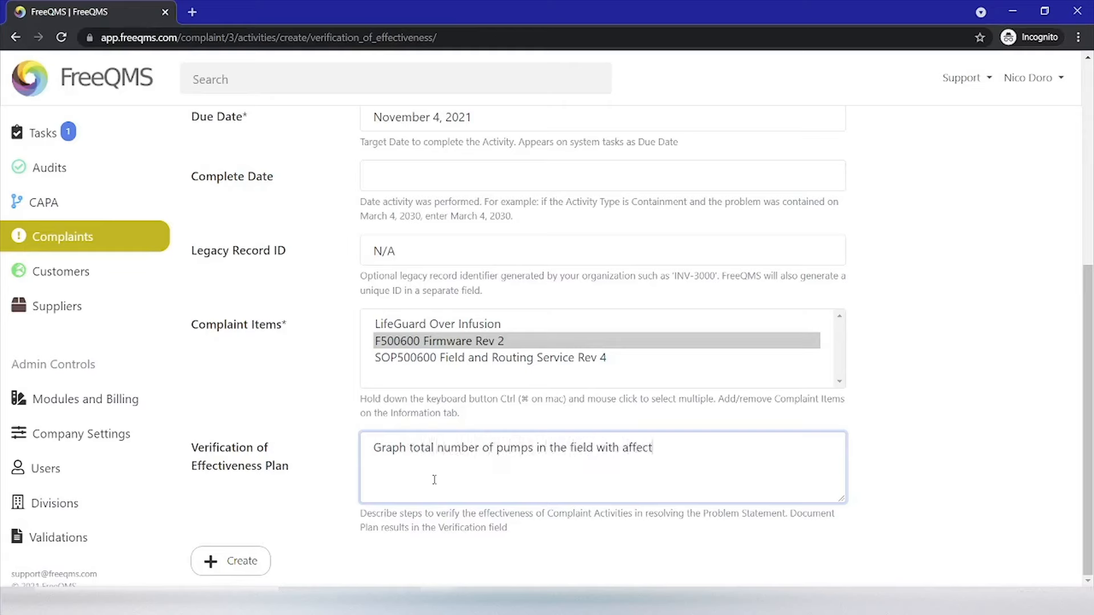
pyautogui.write('ed firmware. Graph number')
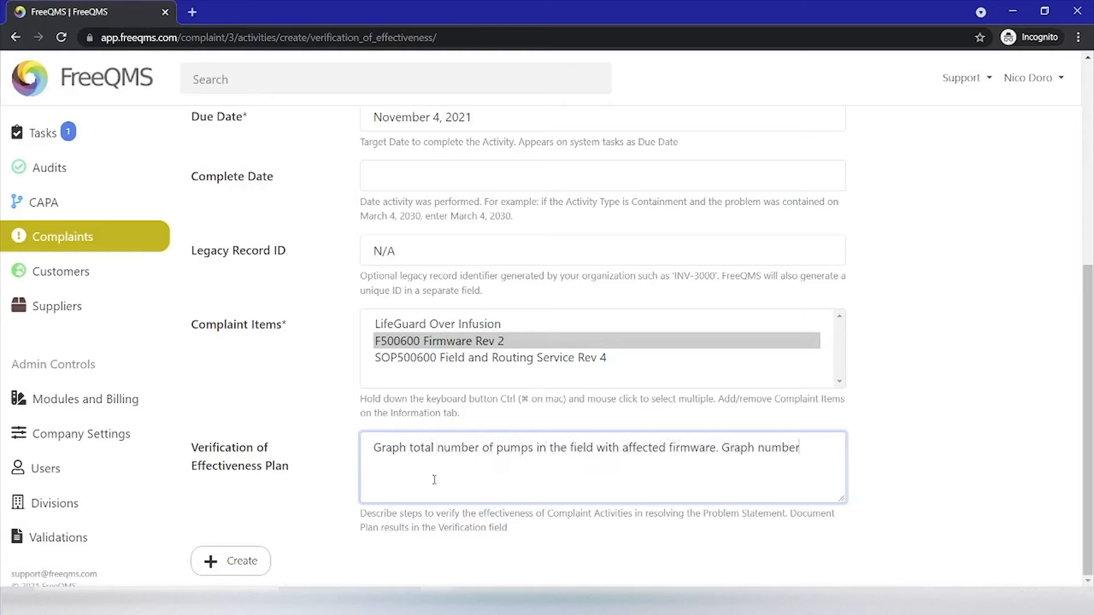
pyautogui.write(' of pumps returned to headquarter')
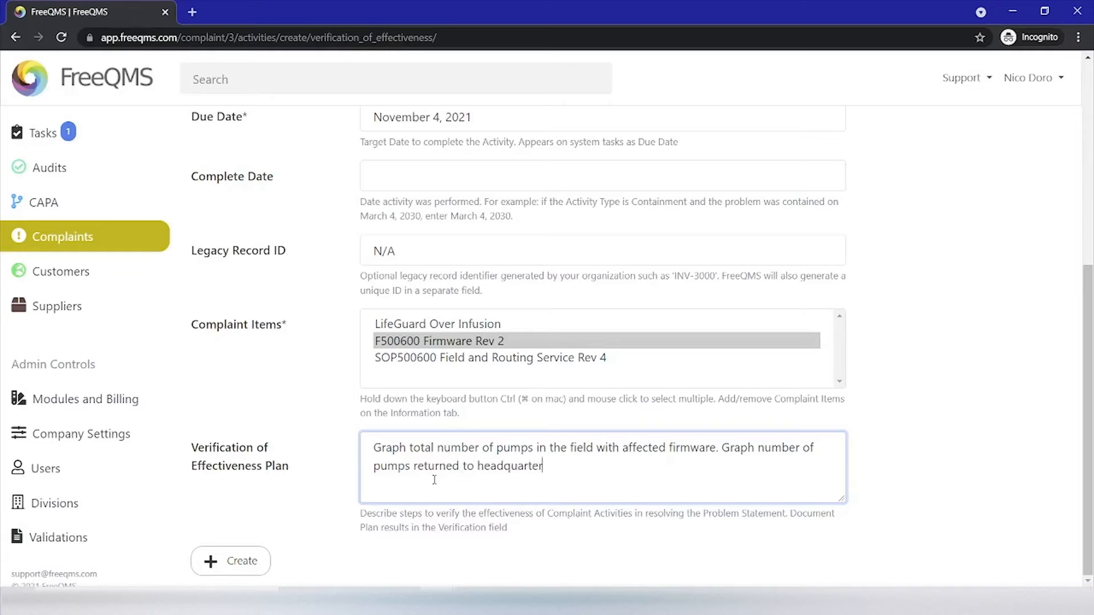
pyautogui.write('s for maintenance. Graph numb')
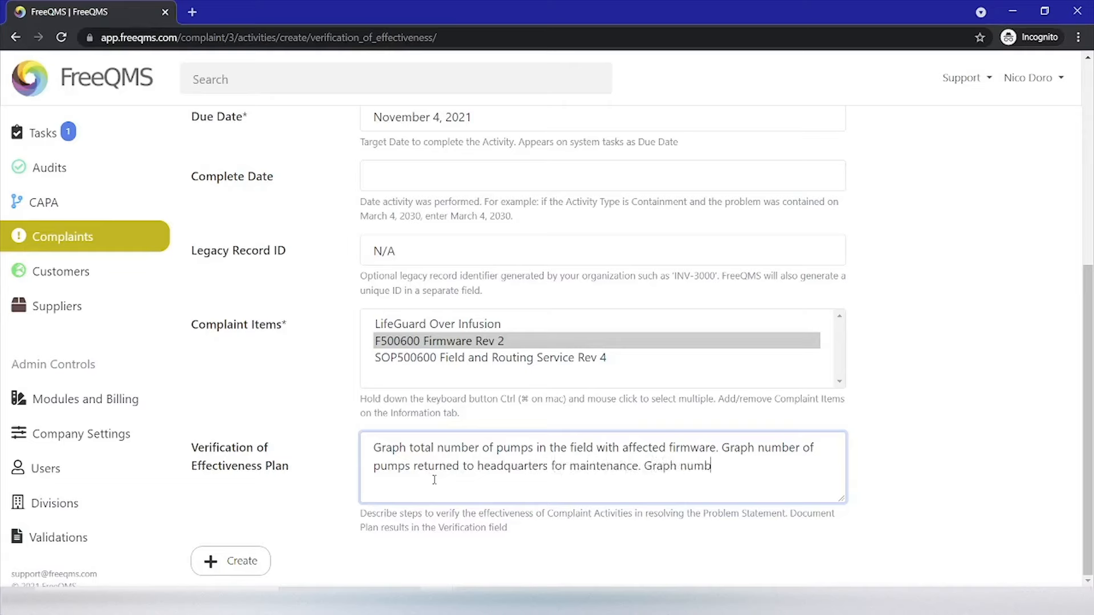
pyautogui.write('er of pumps serviced in field. Trend tota')
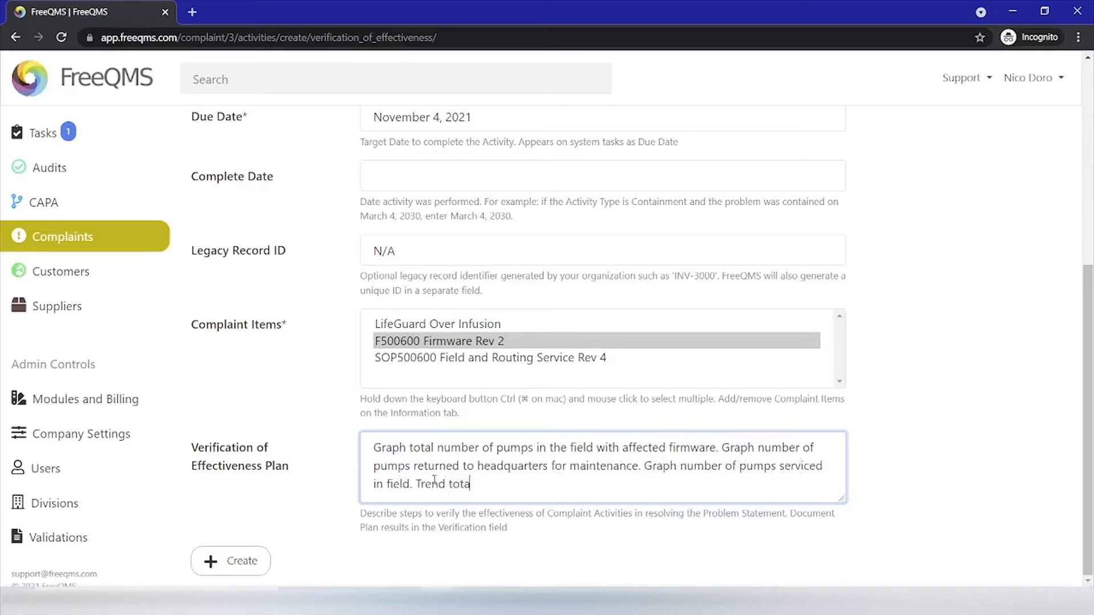
pyautogui.write('l number of pumps versus total pumps')
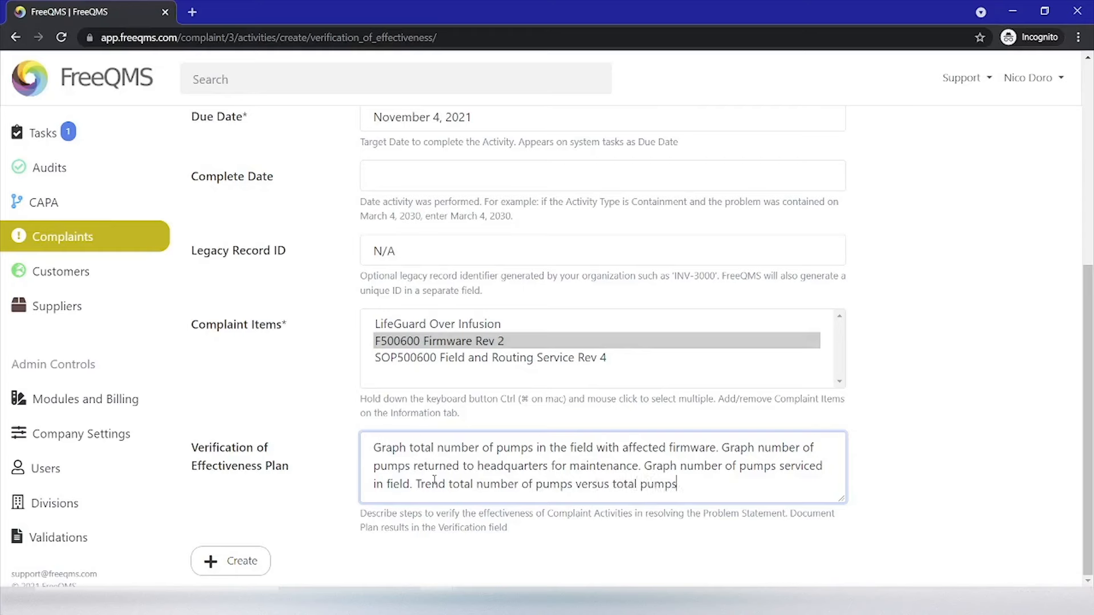
pyautogui.write(' with updated firmware. Present during management review.')
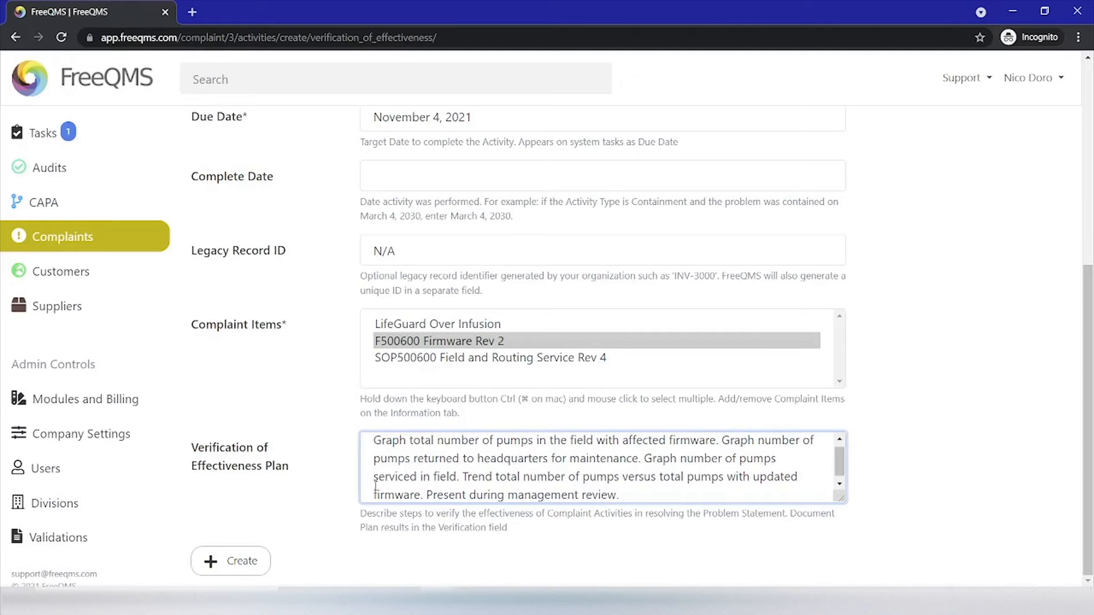
# Check the completed form from the status to the plan and create the Verification of Effectiveness activity
pyautogui.scroll(-1, 442, 491)
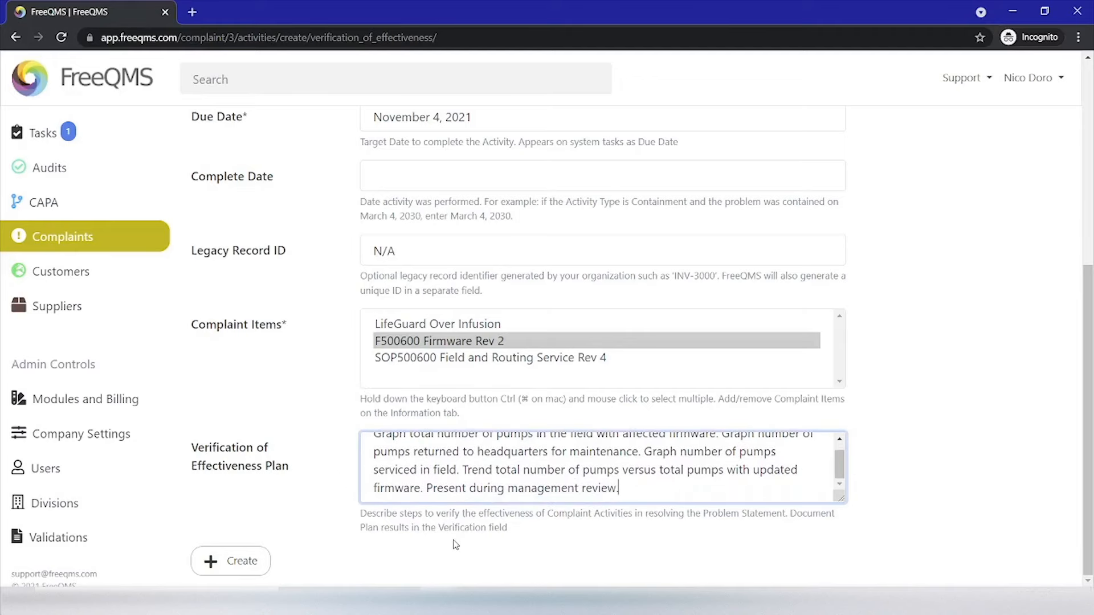
pyautogui.scroll(5, 453, 541)
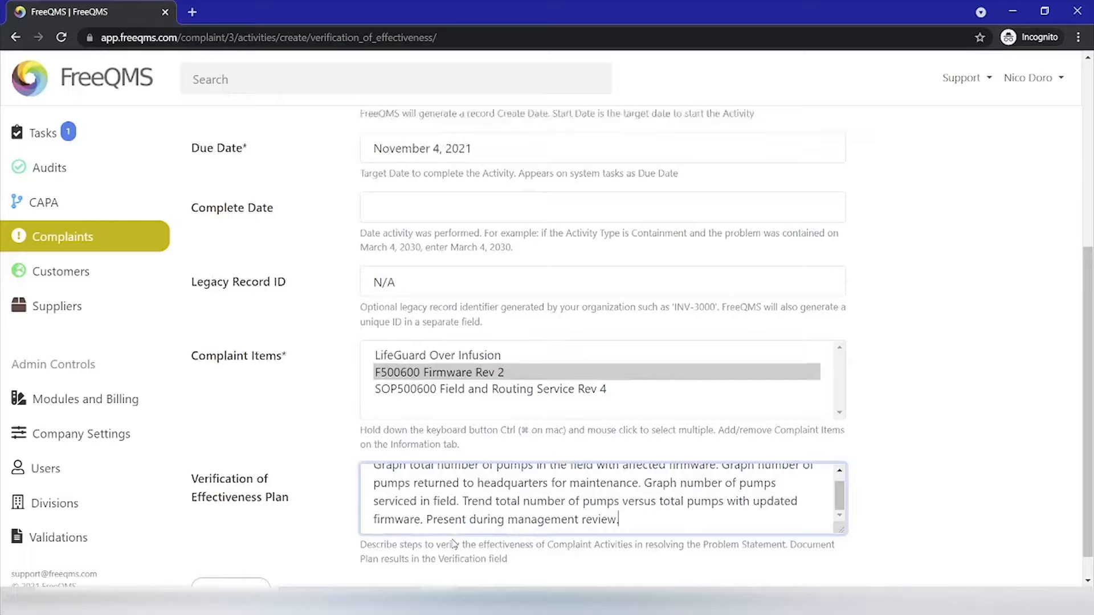
pyautogui.scroll(-5, 449, 537)
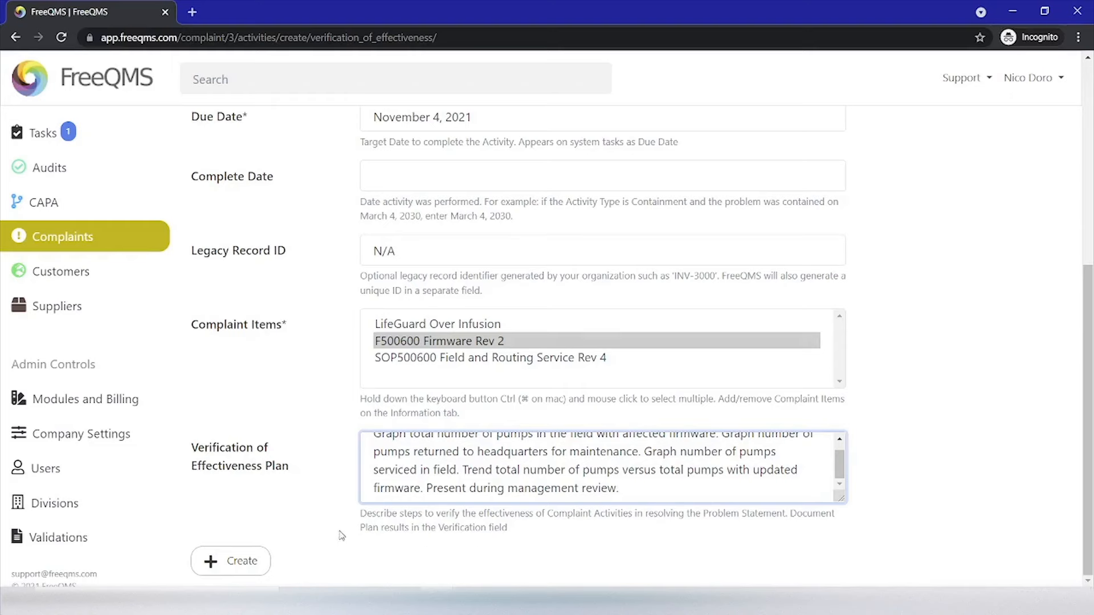
pyautogui.scroll(5, 337, 503)
pyautogui.scroll(1, 337, 501)
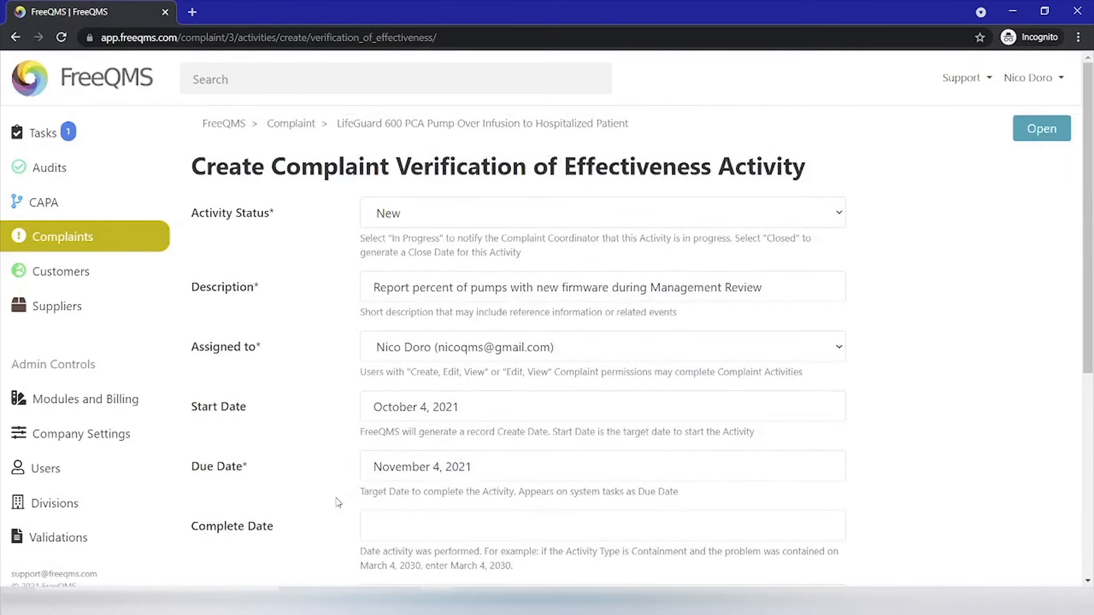
pyautogui.scroll(-6, 338, 501)
pyautogui.click(253, 562)
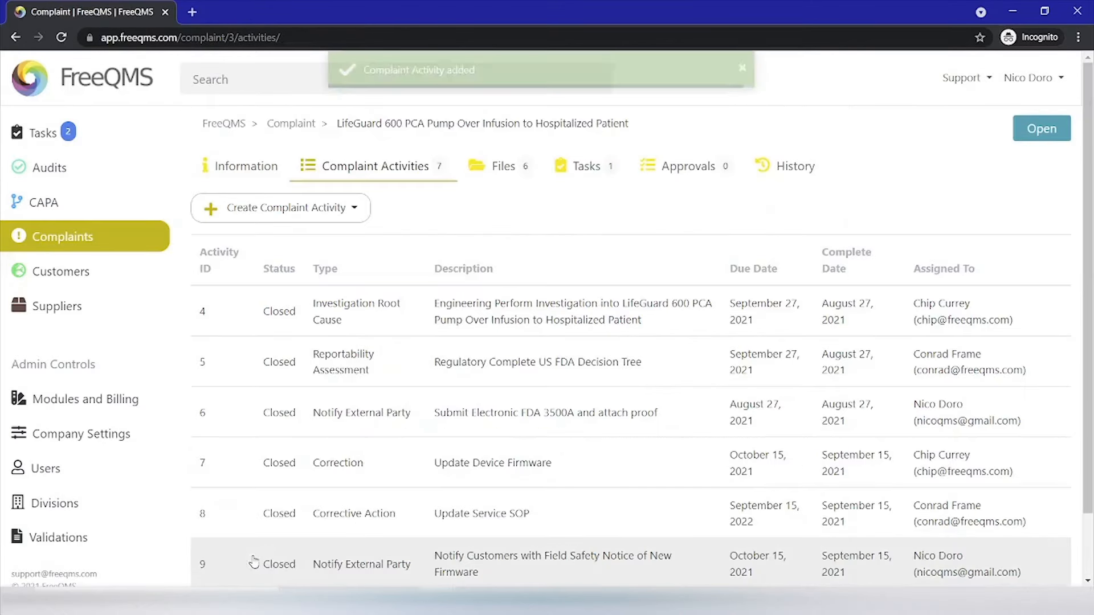
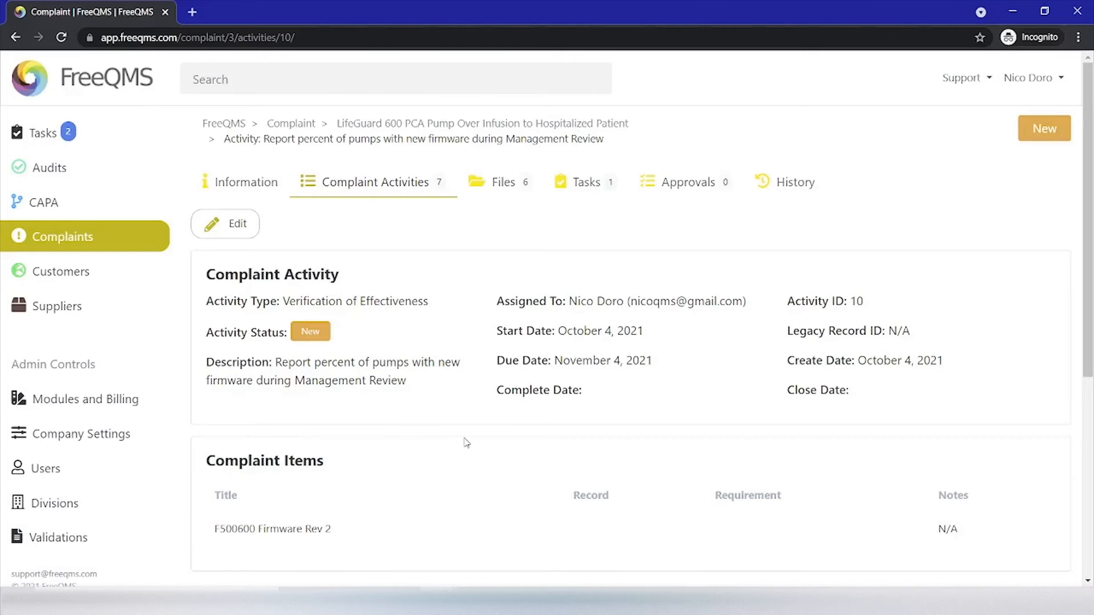
# Edit the new activity to set its status to Closed and its complete date to October 4, 2021, and save it
pyautogui.click(253, 214)
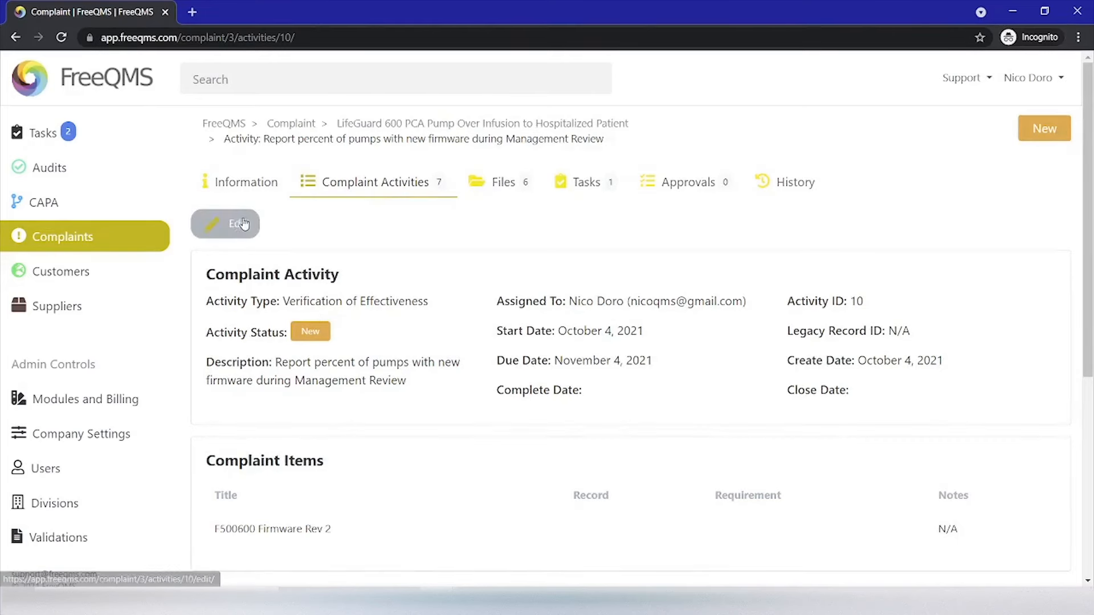
pyautogui.click(479, 230)
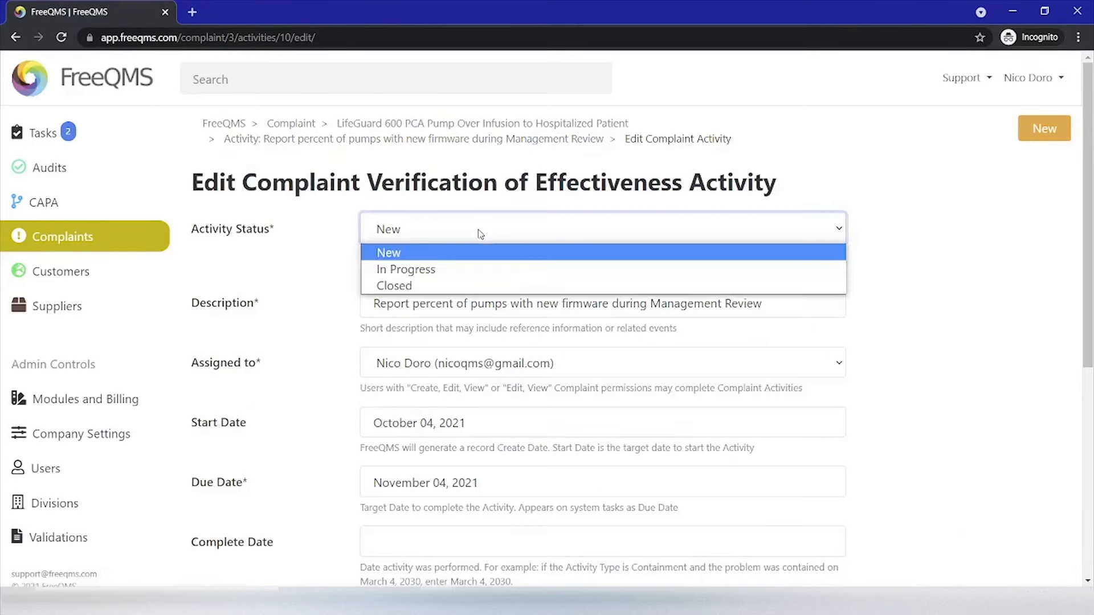
pyautogui.click(459, 287)
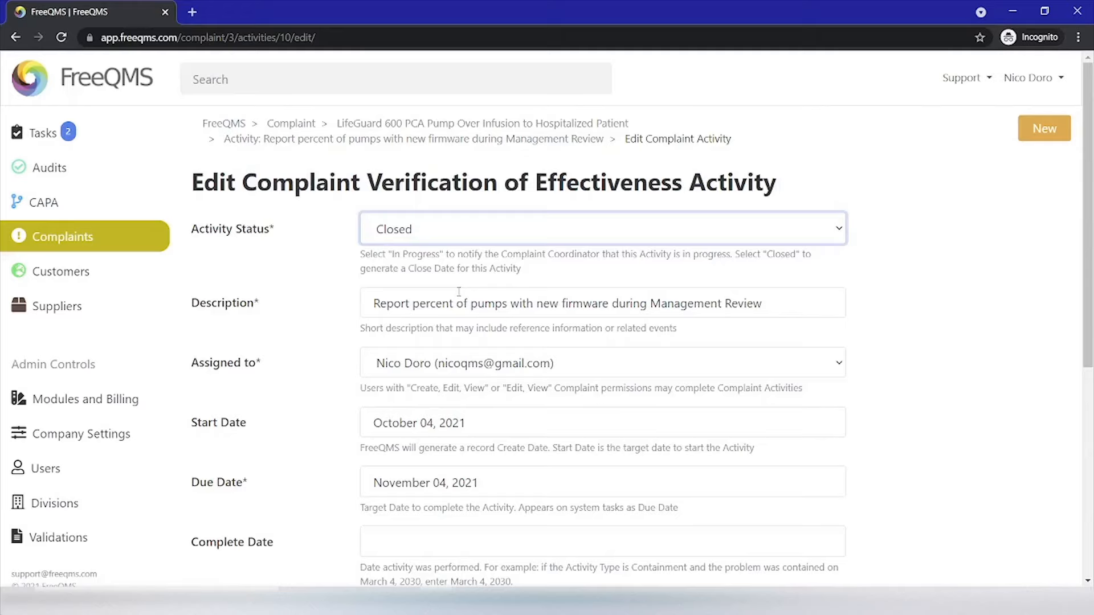
pyautogui.scroll(-1, 458, 291)
pyautogui.click(374, 464)
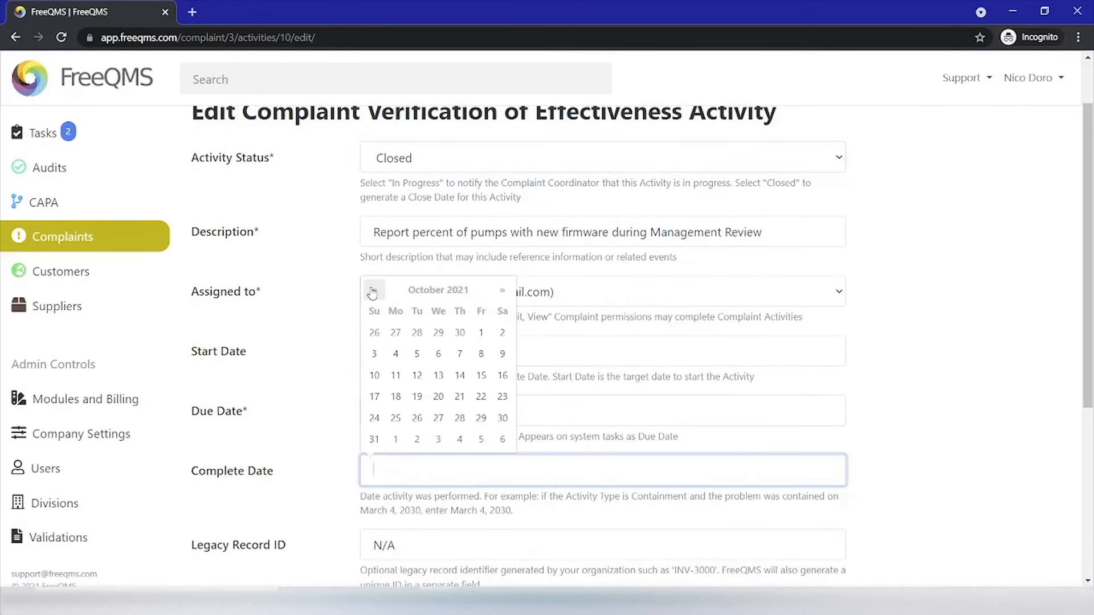
pyautogui.click(396, 353)
pyautogui.scroll(-4, 337, 433)
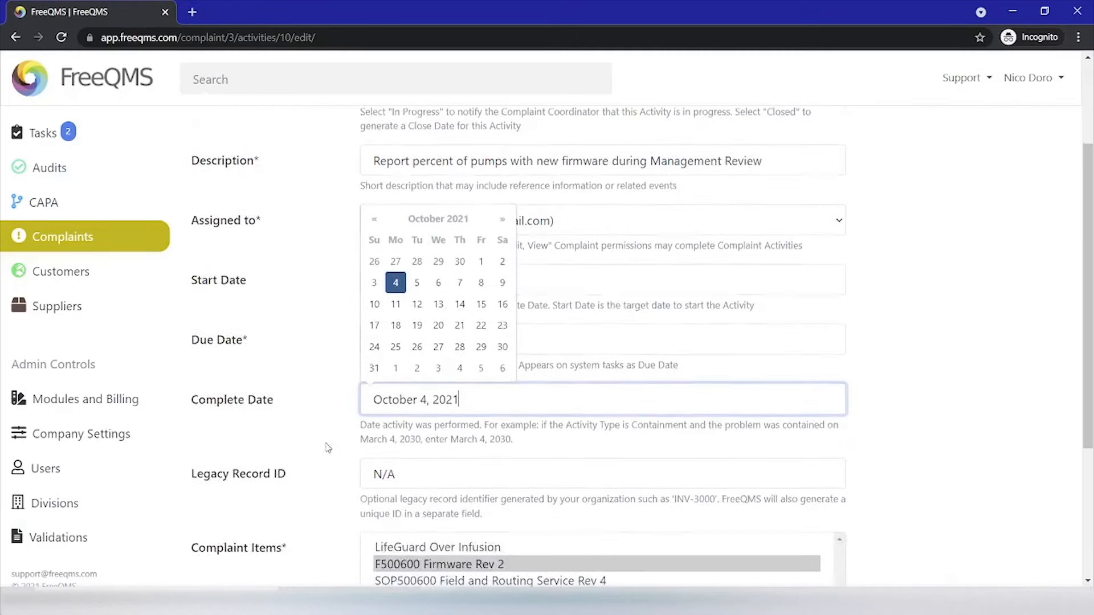
pyautogui.click(225, 561)
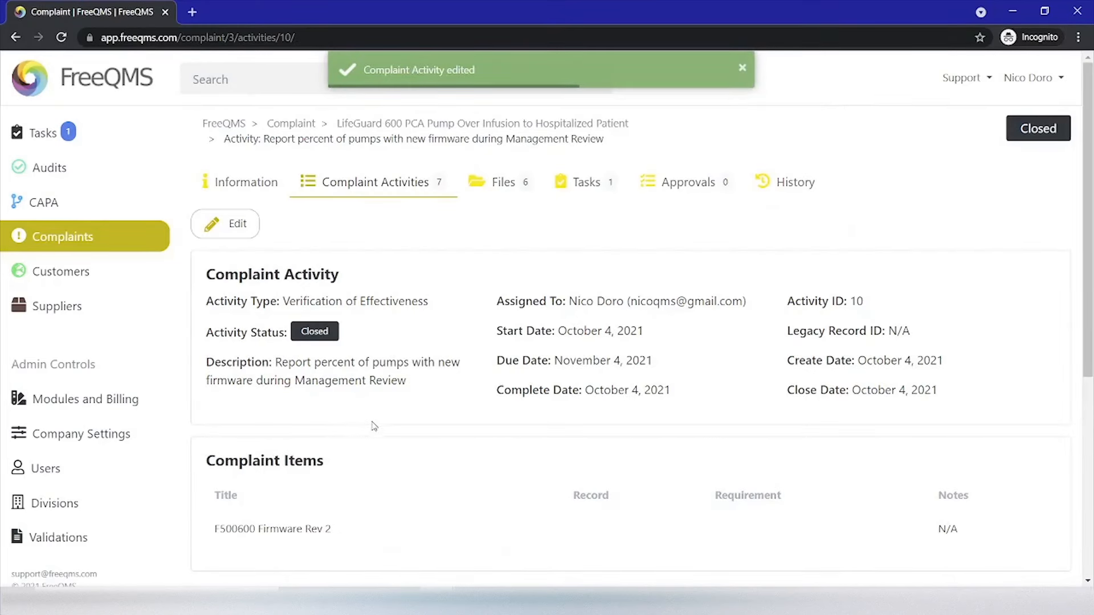
# Start an activity verification with the evidence "2021 Management Review showing trended pump updates on slide 110."
pyautogui.scroll(-1, 387, 422)
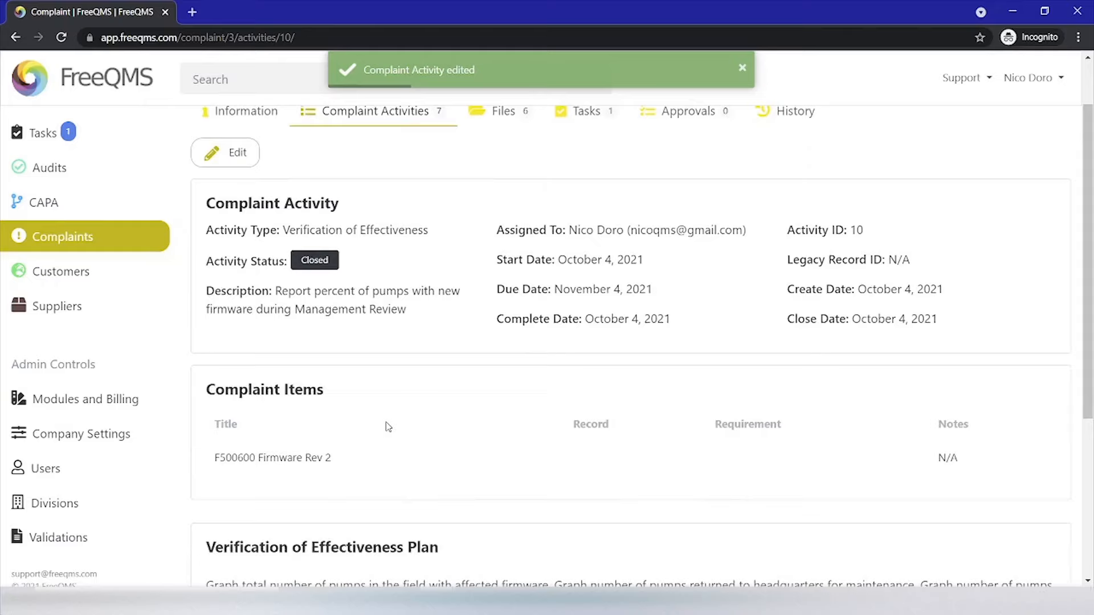
pyautogui.scroll(-4, 388, 426)
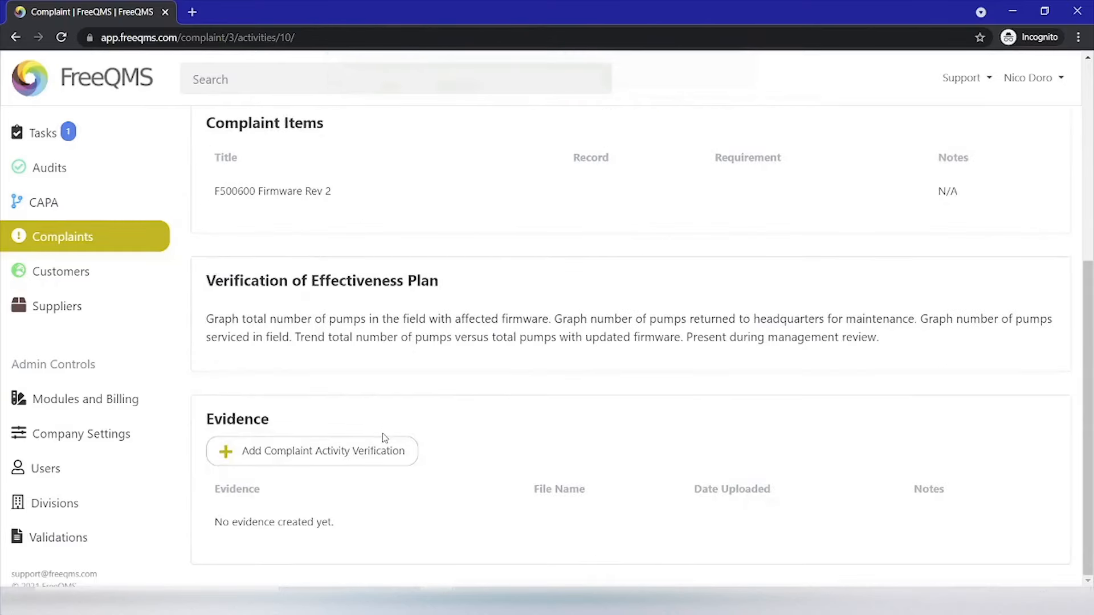
pyautogui.click(399, 458)
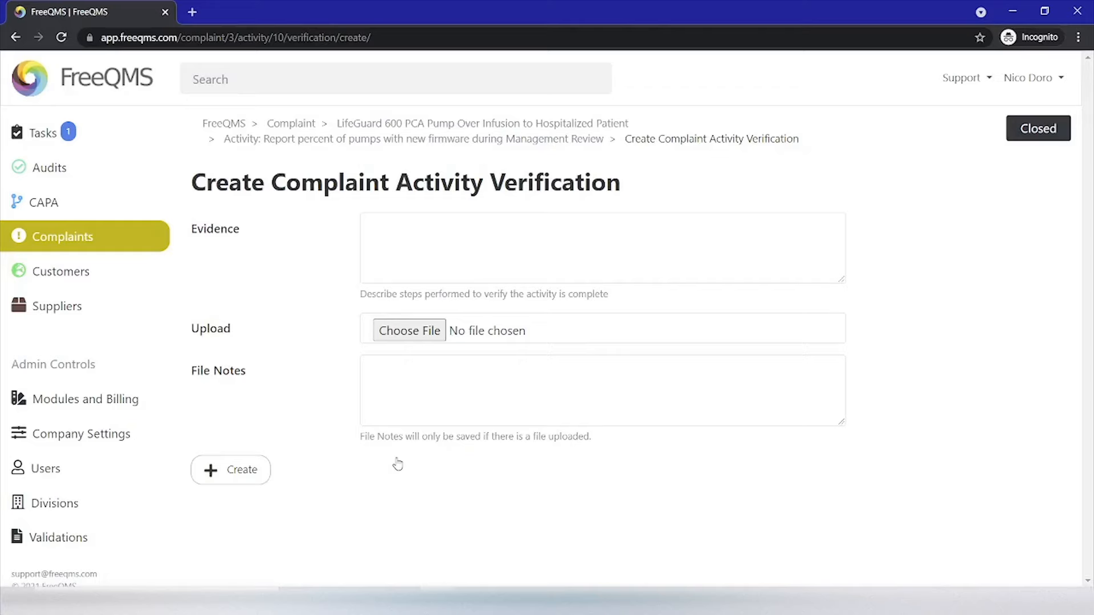
pyautogui.click(472, 268)
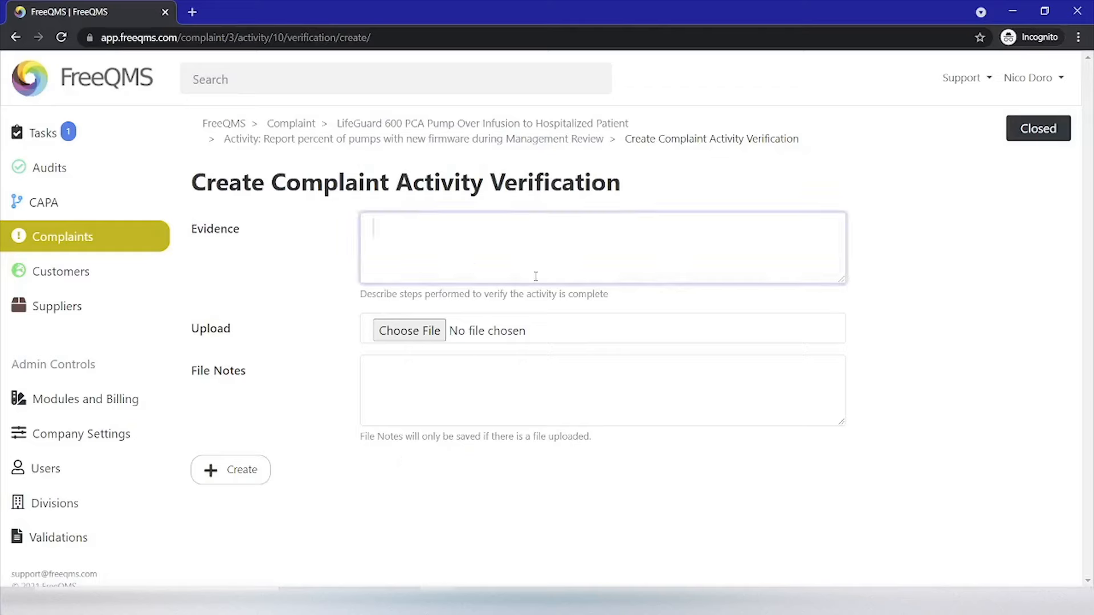
pyautogui.write('2021 Management Review showing ')
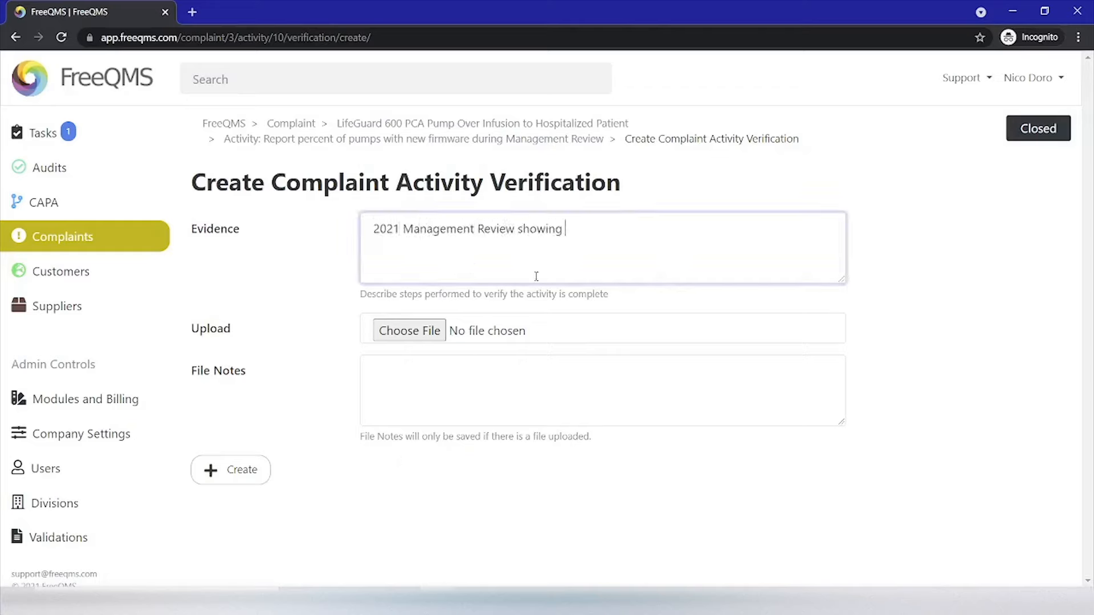
pyautogui.write('trended pump updates on slide 110/')
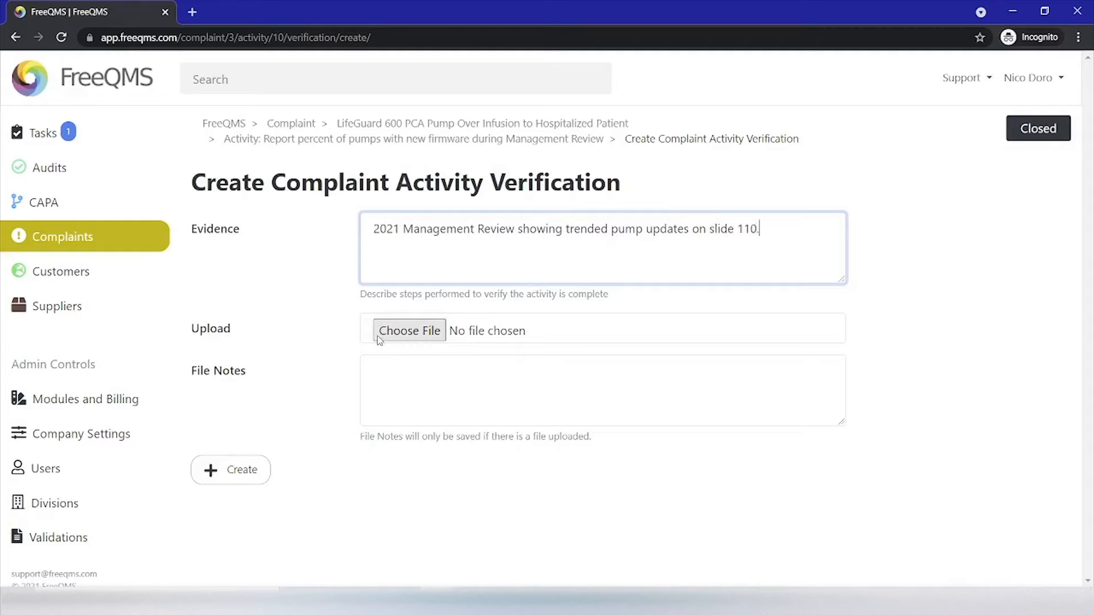
# Attach the file "30SEP2021 Management review presentation.pptx" from the Create and Process Part 4 folder to the verification
pyautogui.click(408, 335)
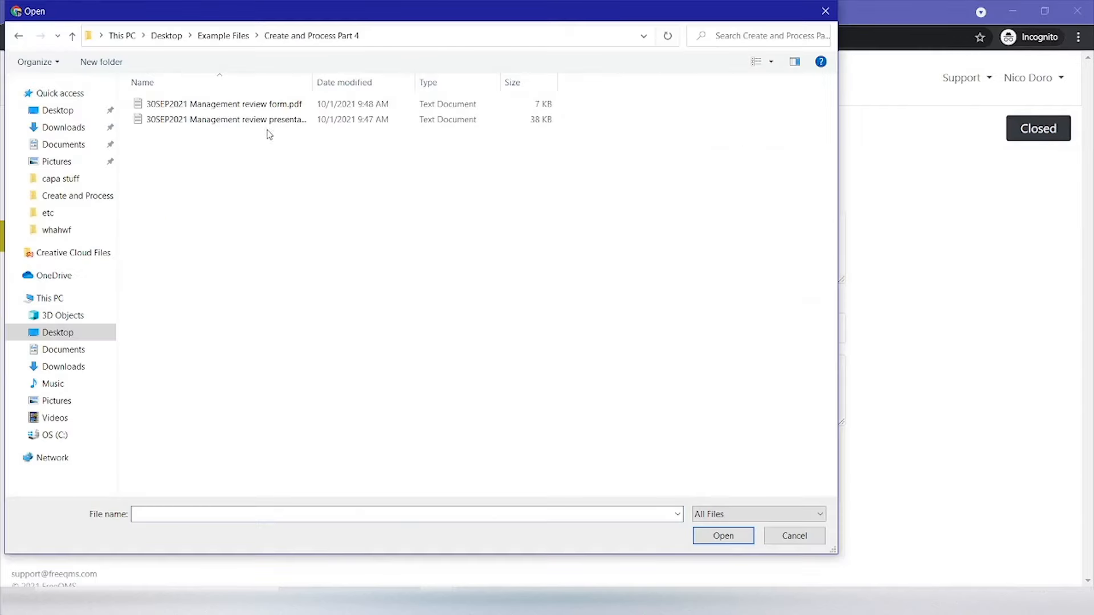
pyautogui.moveTo(315, 81); pyautogui.dragTo(369, 86)
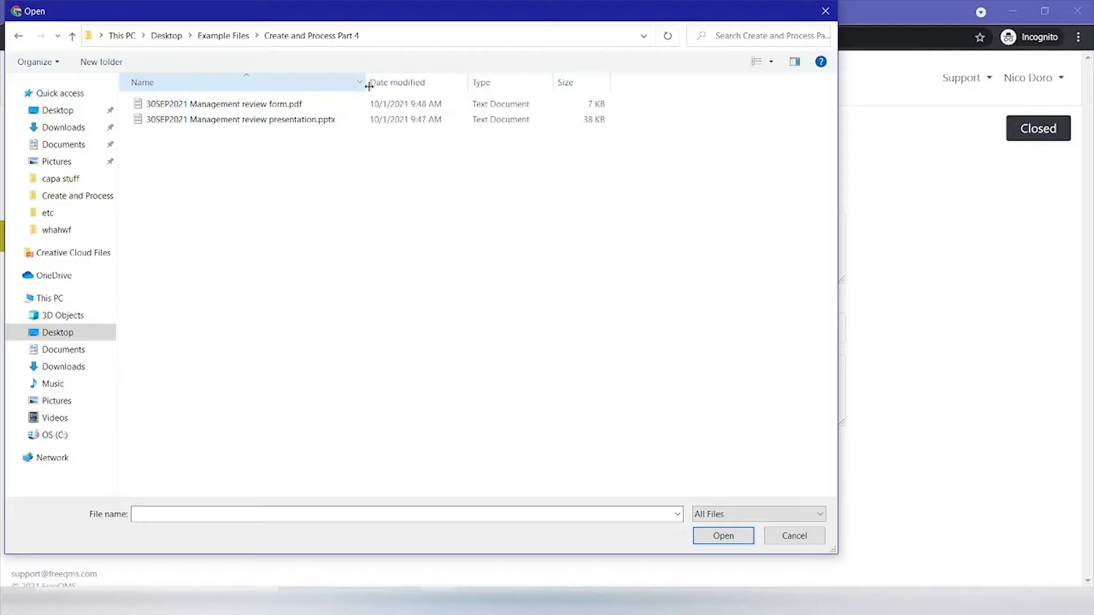
pyautogui.doubleClick(319, 118)
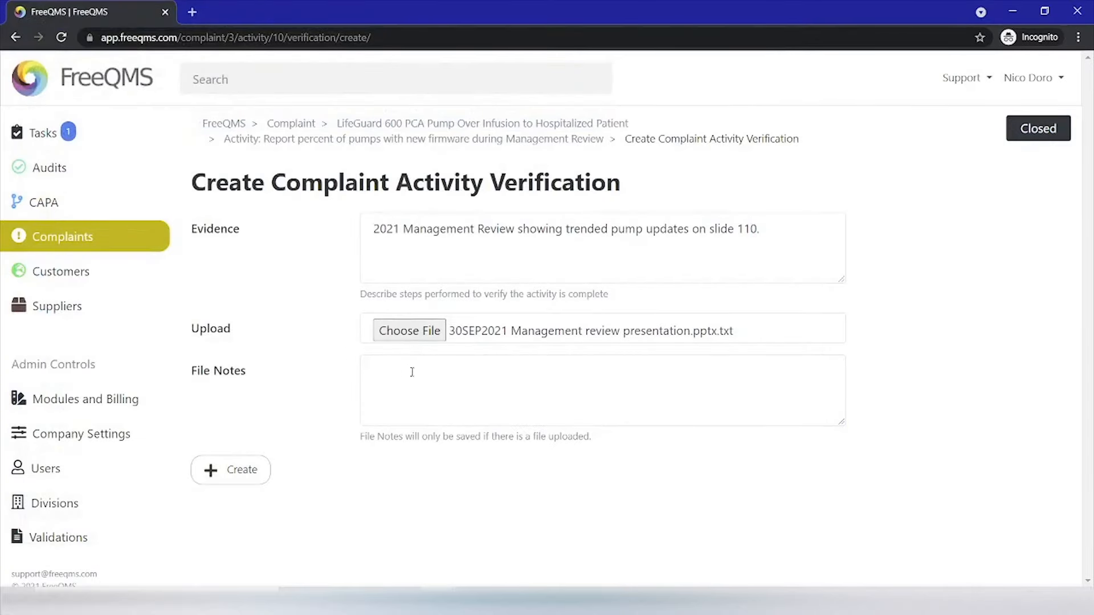
# Add the file note "Duplicate of original file requested from doc control." and create the verification
pyautogui.click(459, 384)
pyautogui.write('Duplicate of original')
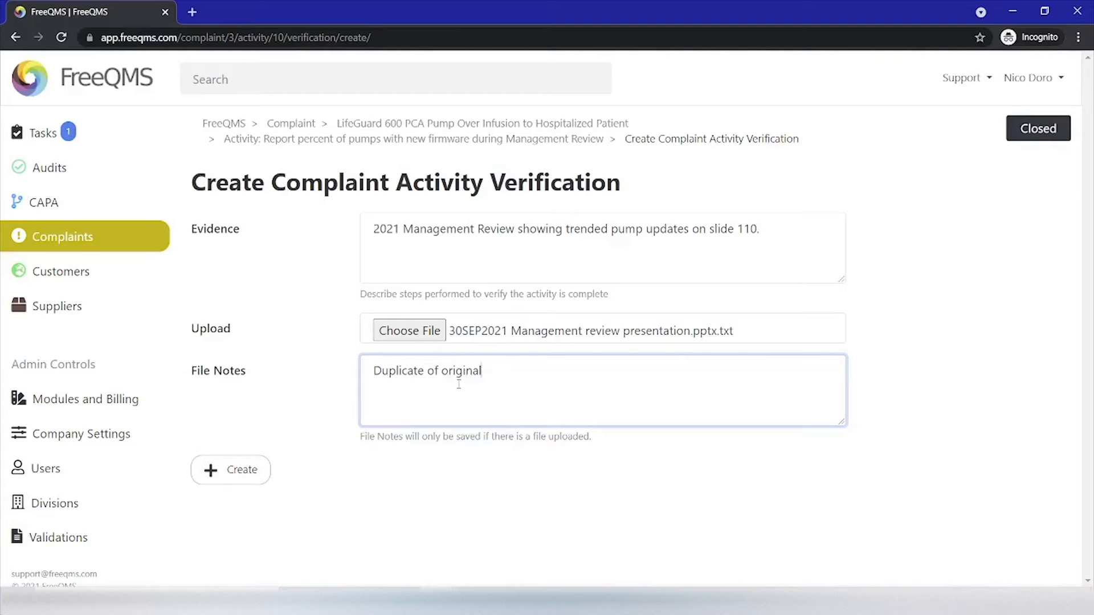
pyautogui.write(' file requested from doc control.')
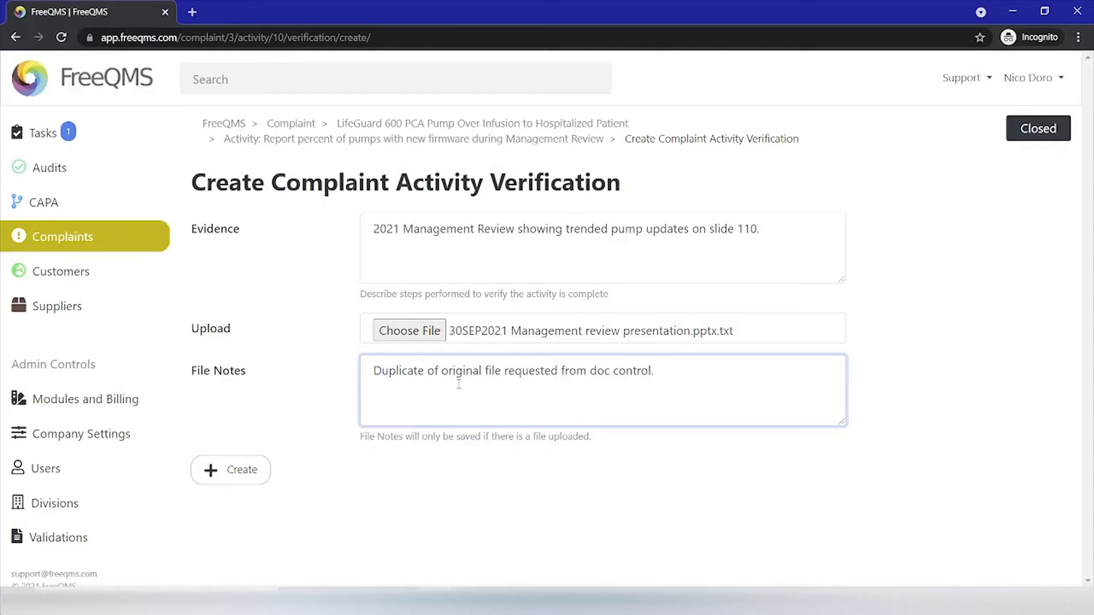
pyautogui.click(226, 475)
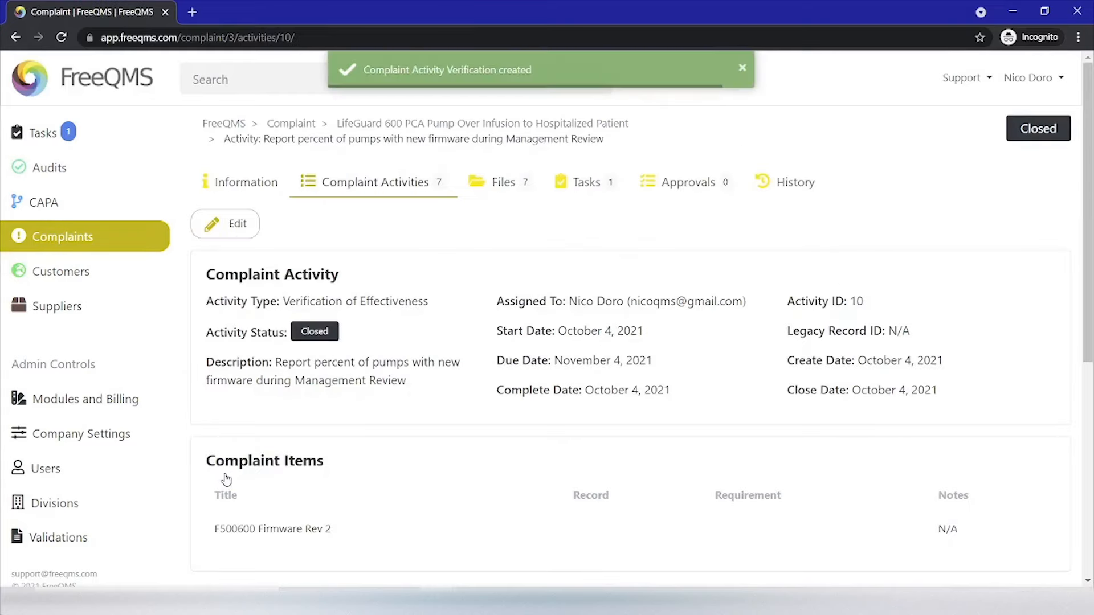
# Start another activity verification with the evidence "Signed management review form showing that pump firmware updates were presented and acknowledged as an input to management review."
pyautogui.scroll(-6, 276, 476)
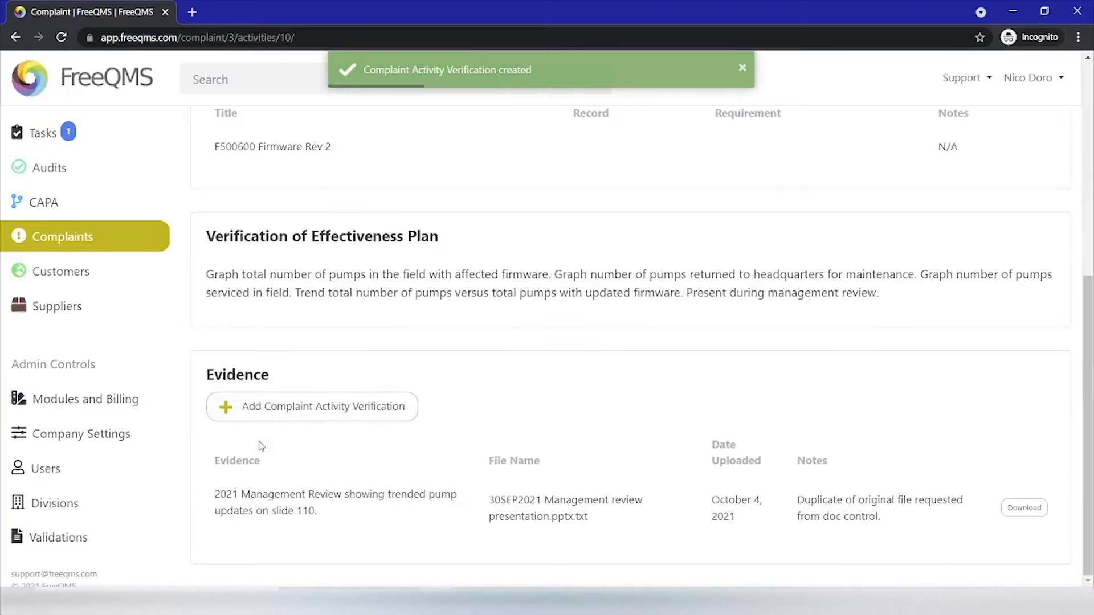
pyautogui.click(285, 407)
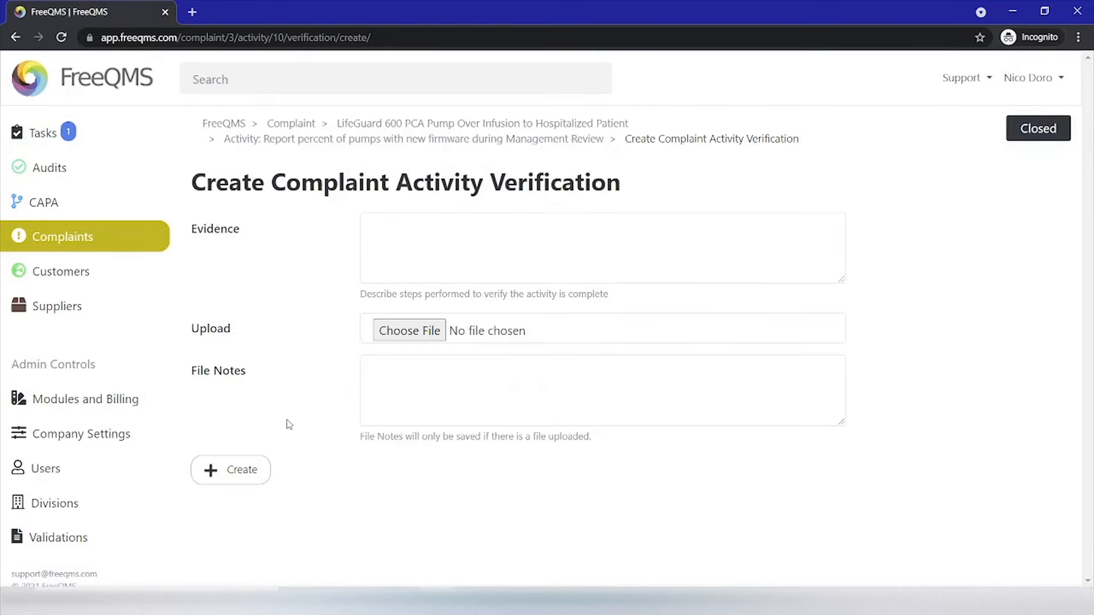
pyautogui.click(465, 259)
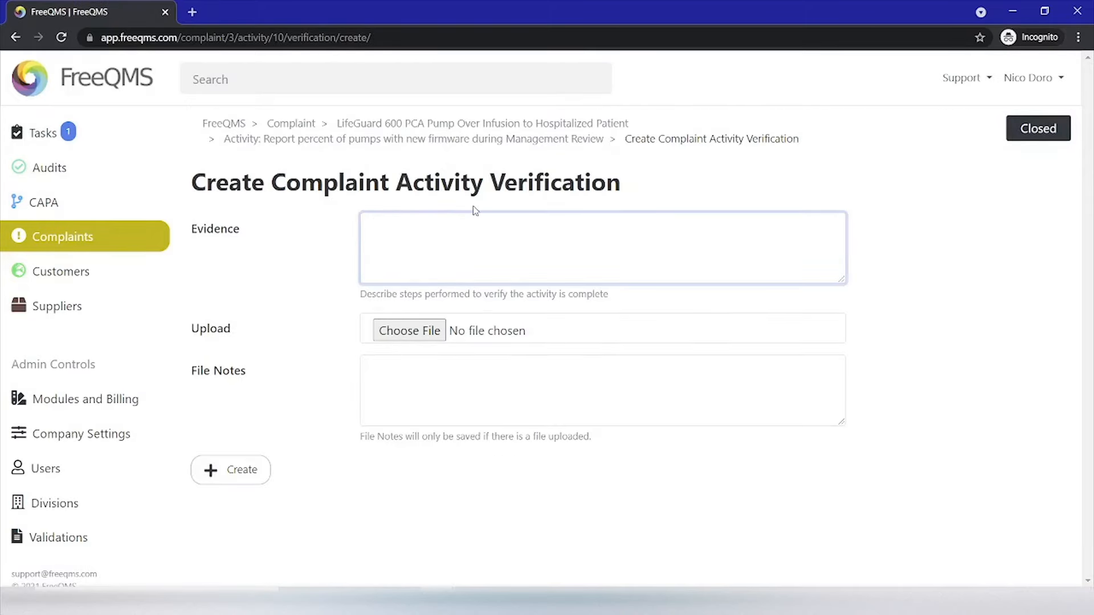
pyautogui.write('Signed management review form showing t')
pyautogui.write('hat pump firmware updates were presen')
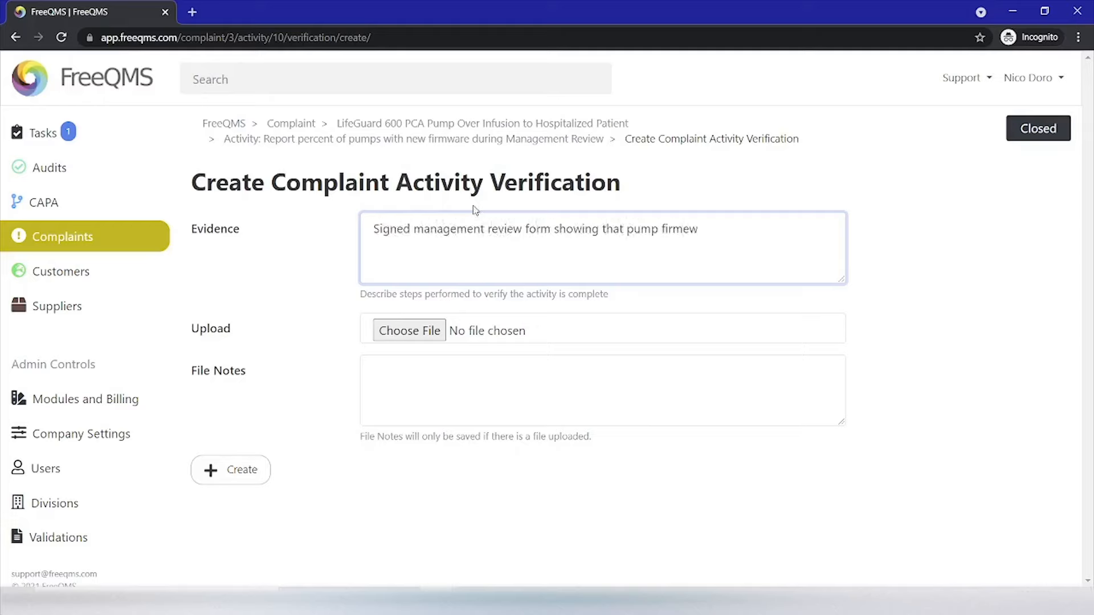
pyautogui.write('ted and acknowledged')
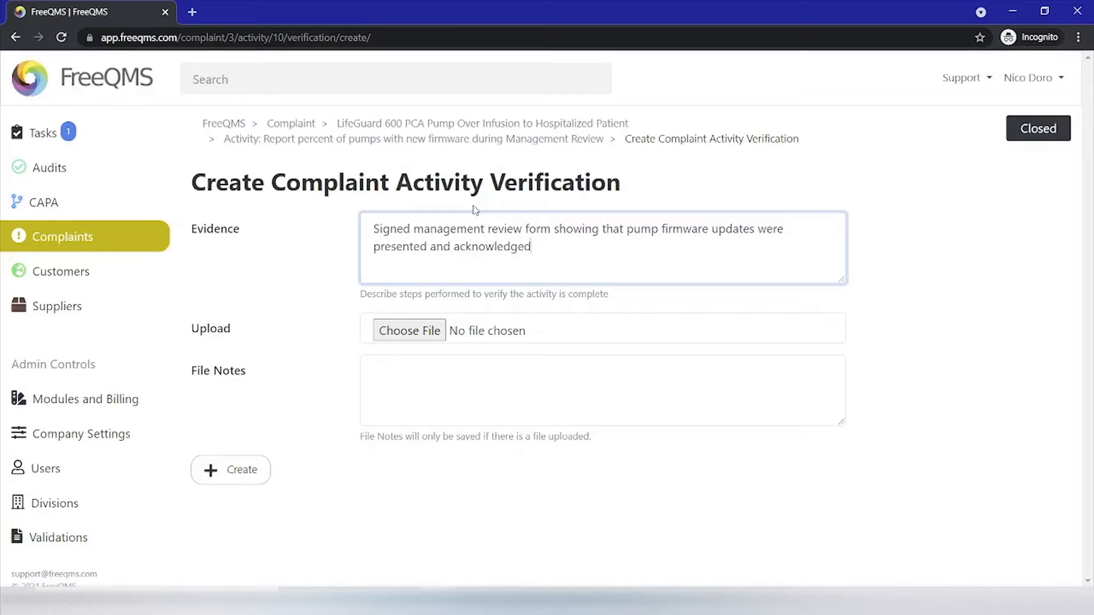
pyautogui.write(' as an input to management review.')
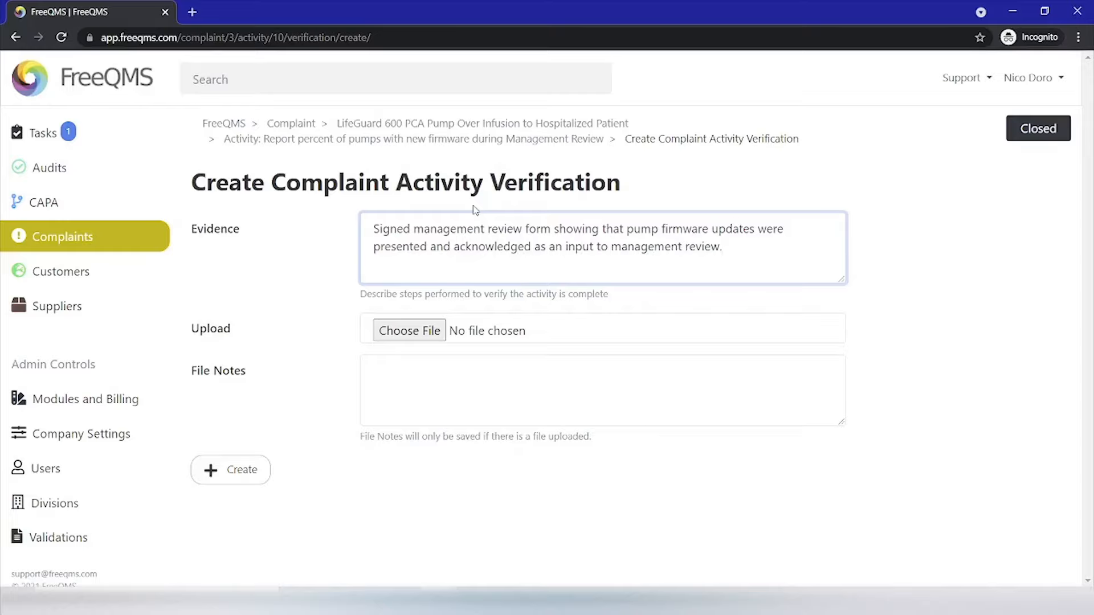
# Attach the file "30SEP2021 Management review form.pdf" with the file note "N/A" and create the verification
pyautogui.click(418, 340)
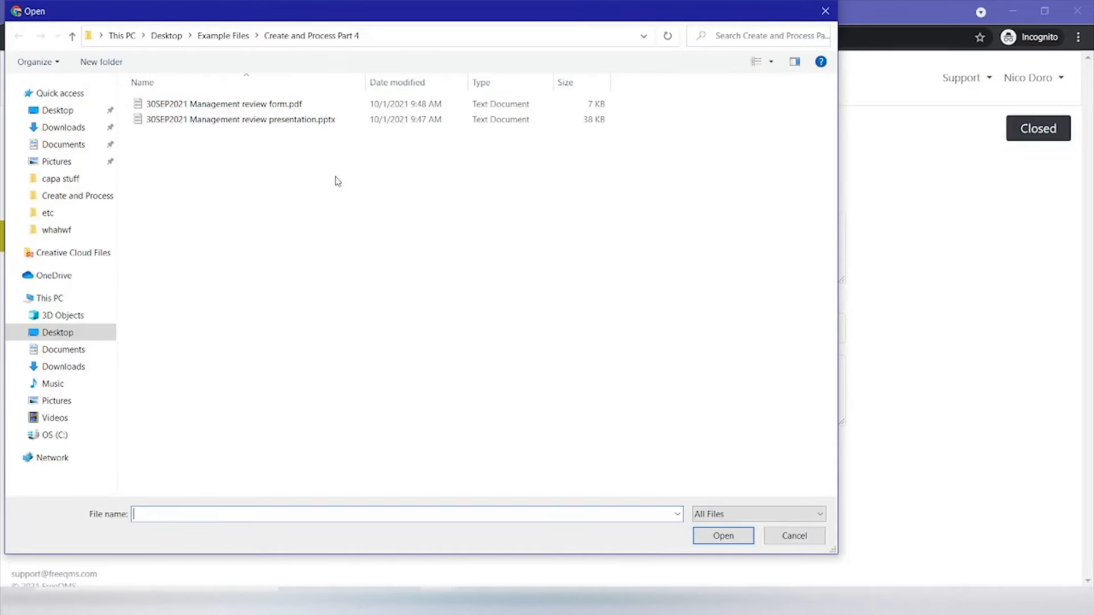
pyautogui.doubleClick(299, 103)
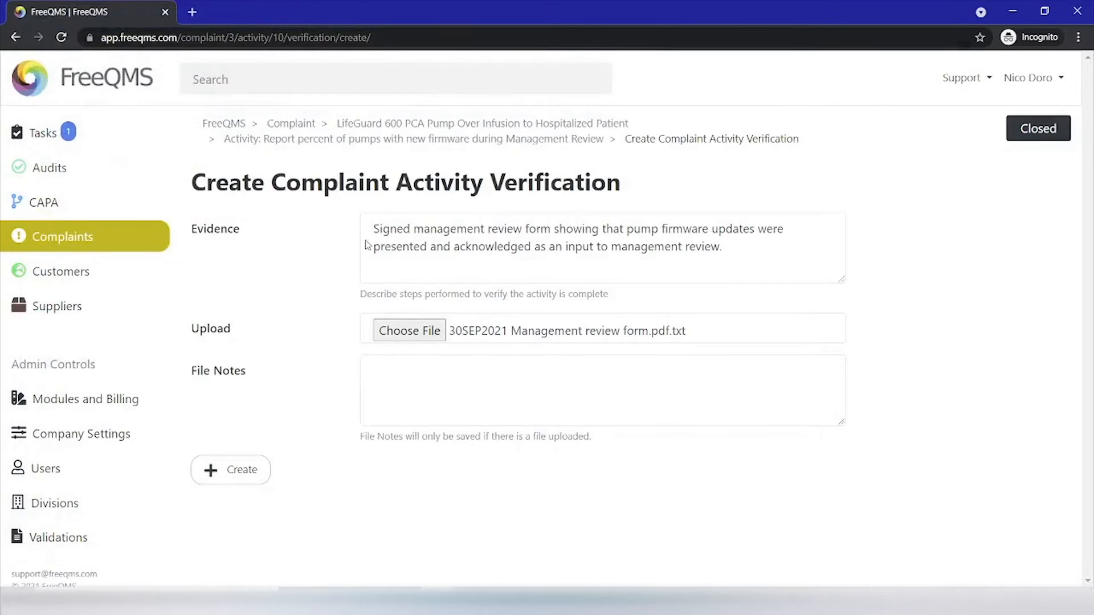
pyautogui.click(455, 398)
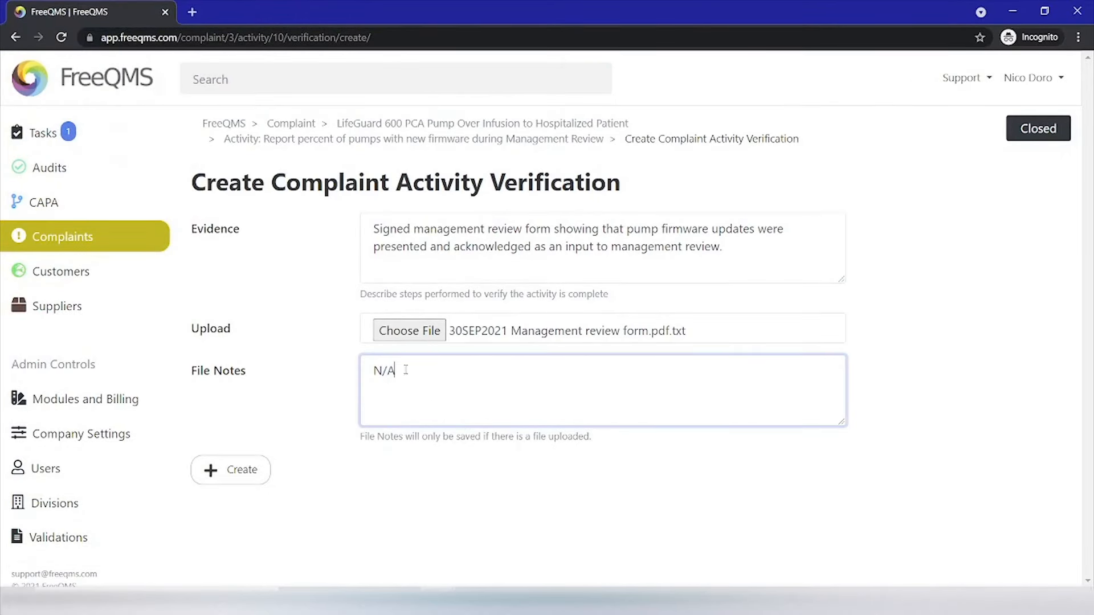
pyautogui.click(211, 473)
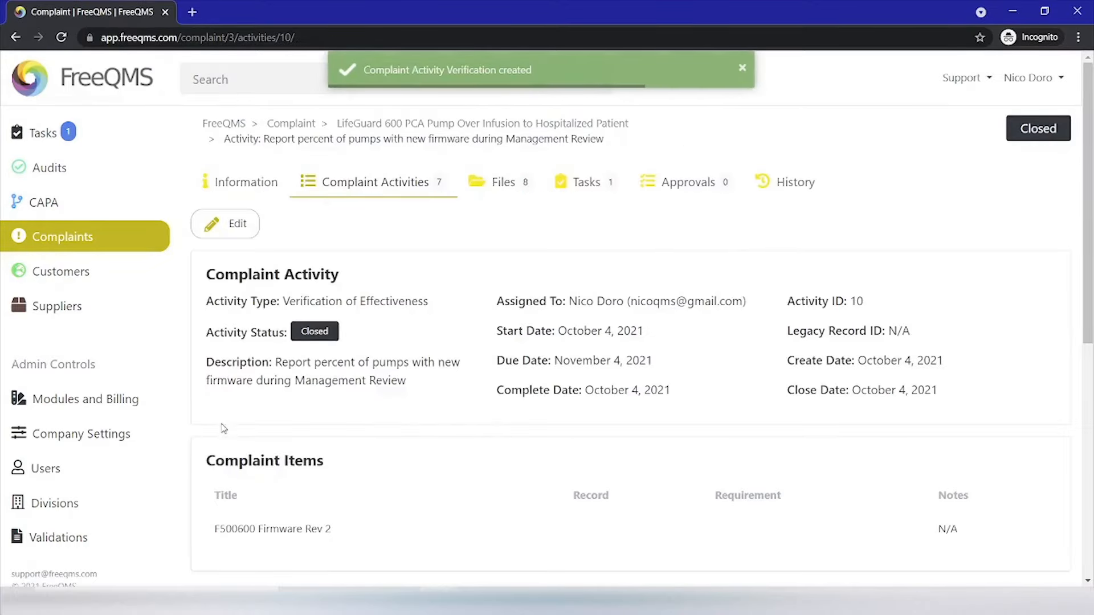
pyautogui.scroll(-7, 209, 436)
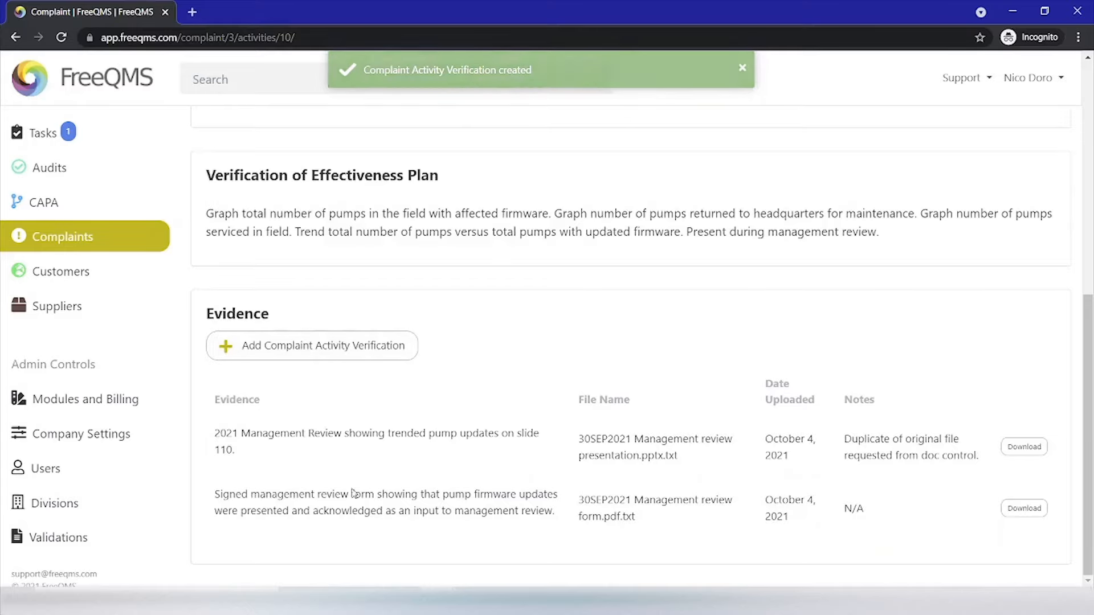
# Start a complaint approval cycle titled "Close Complaint LifeGuard 600 PCA Pump Over Infusion to Hospitalized Patient" with the comment "All activities complete."
pyautogui.scroll(8, 585, 435)
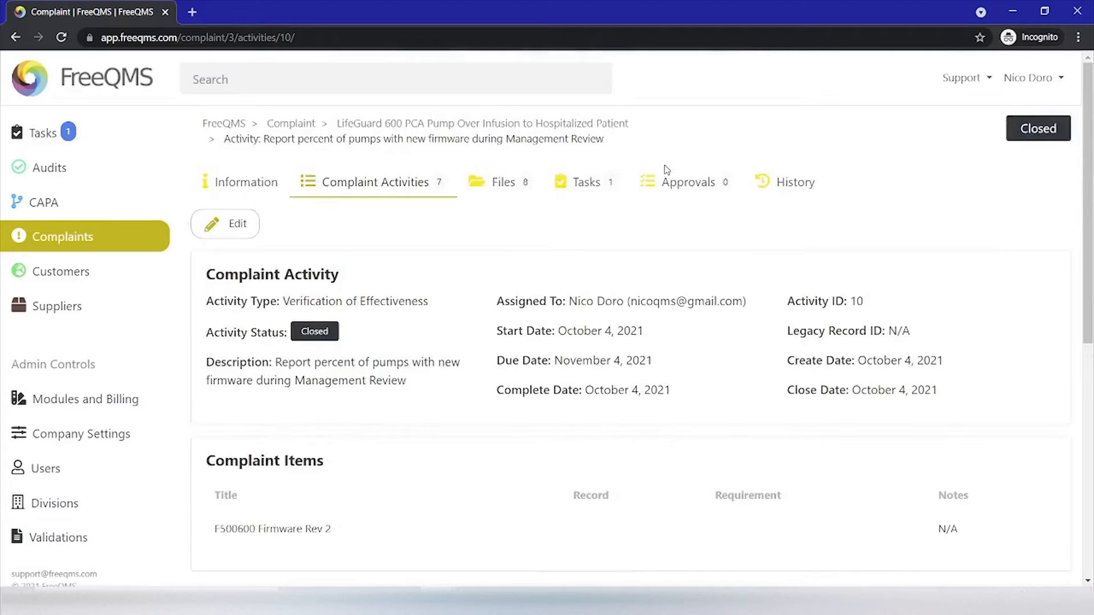
pyautogui.click(672, 181)
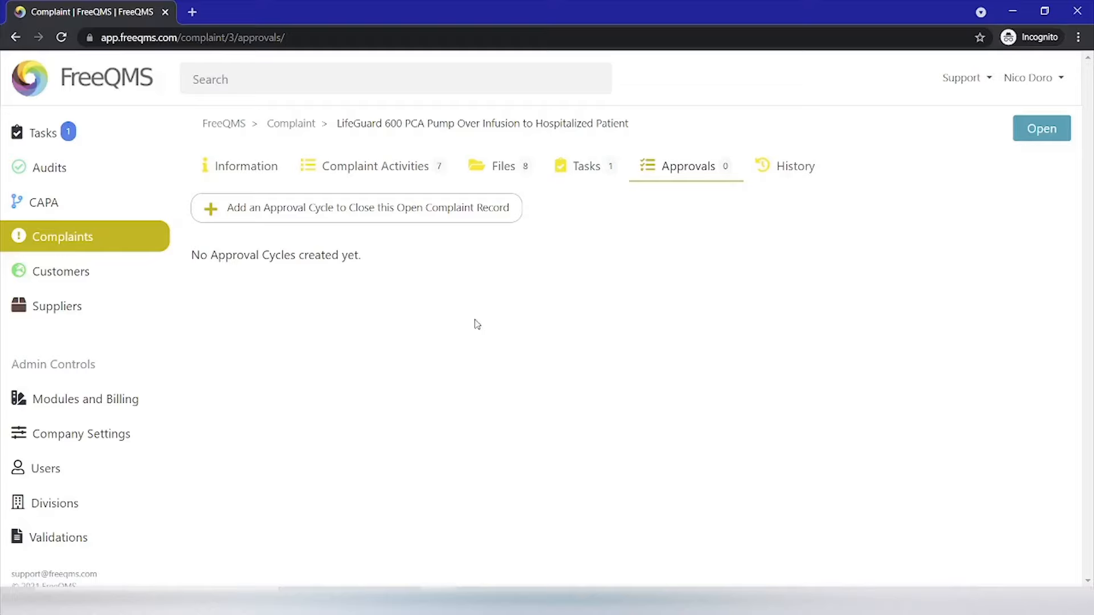
pyautogui.click(366, 215)
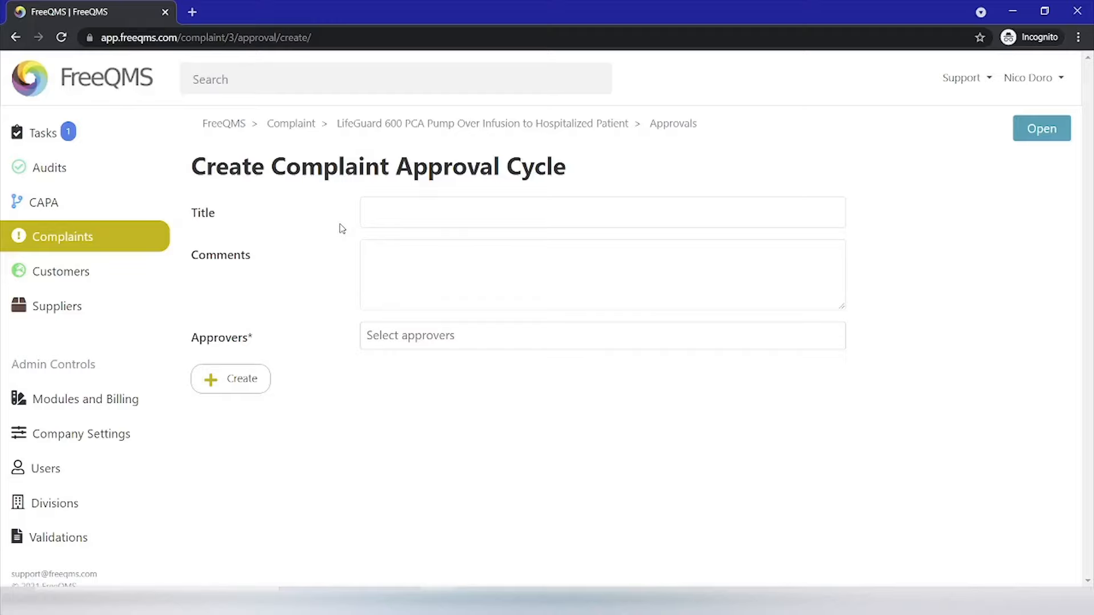
pyautogui.click(421, 219)
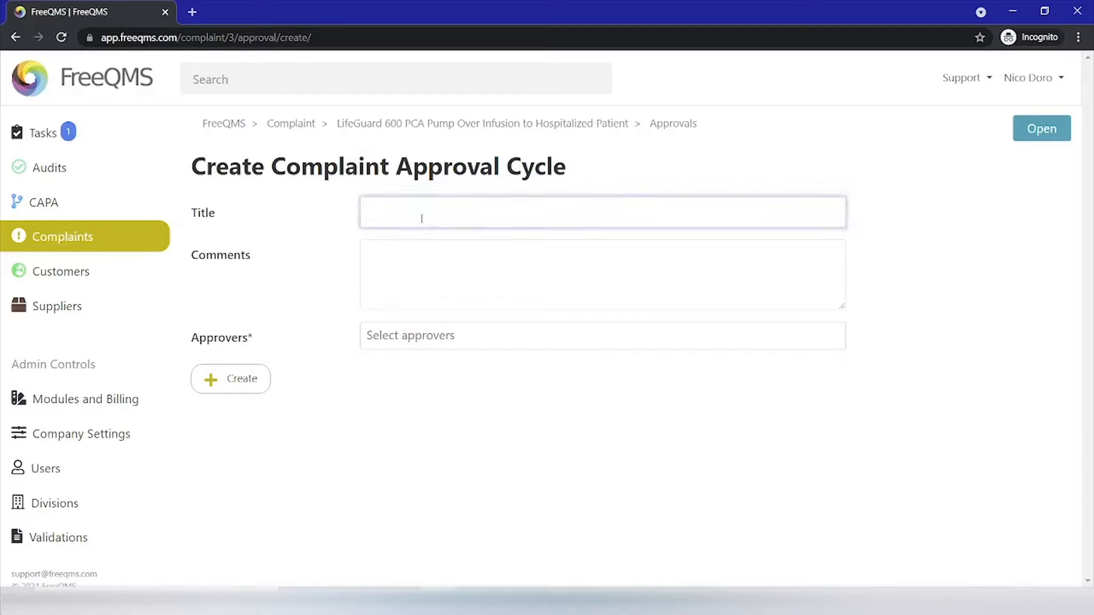
pyautogui.write('Close Complaint LifeGuard ')
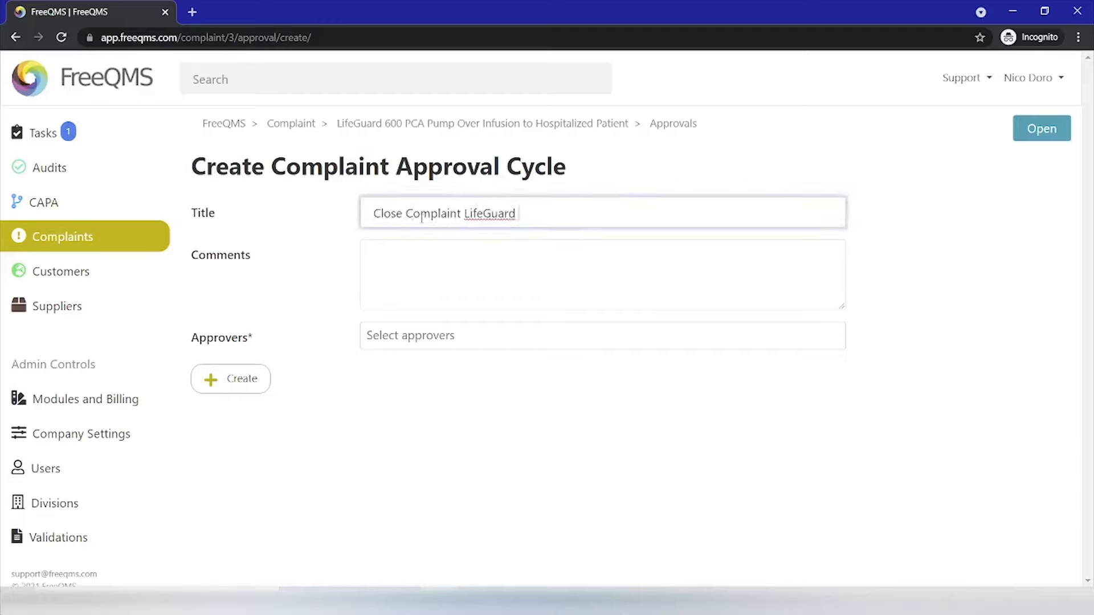
pyautogui.write('600 PCA Pump Over Infusion to H')
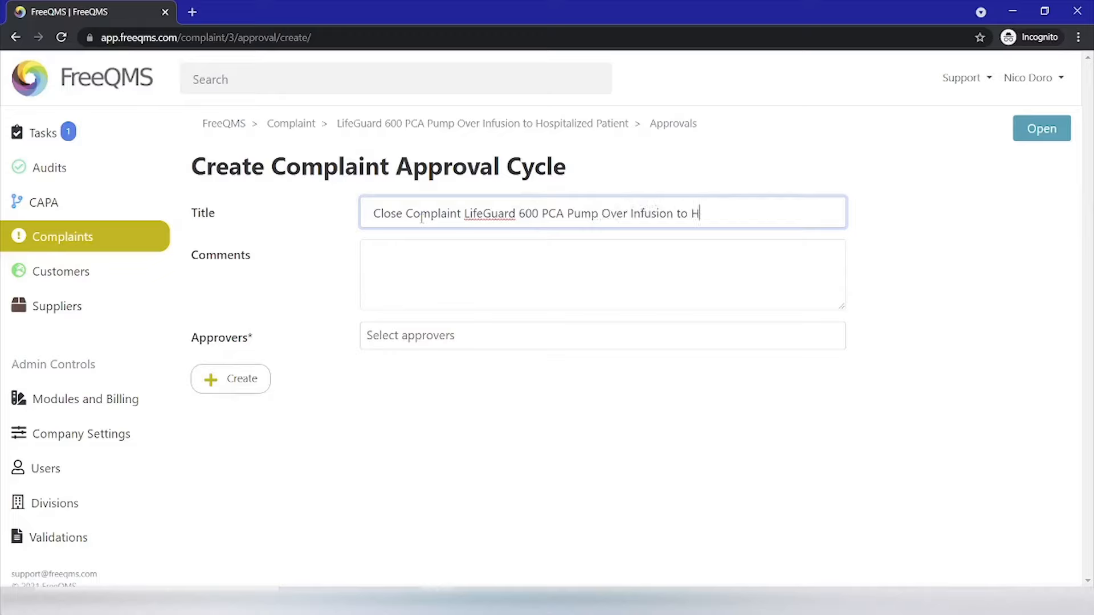
pyautogui.write('ospitalized Patient')
pyautogui.click(470, 283)
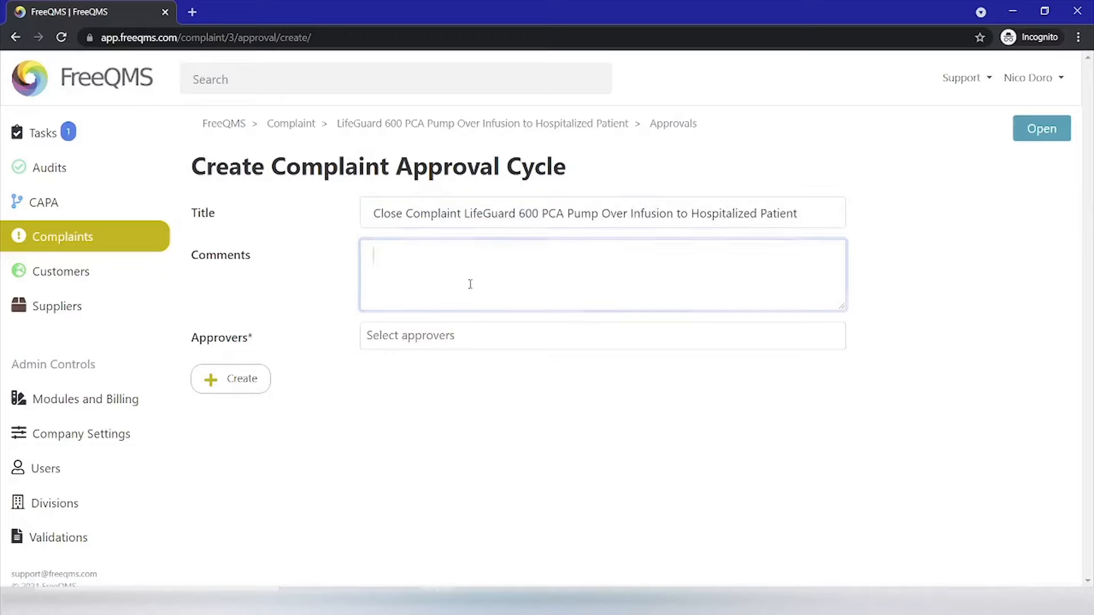
pyautogui.write('All activities complete.')
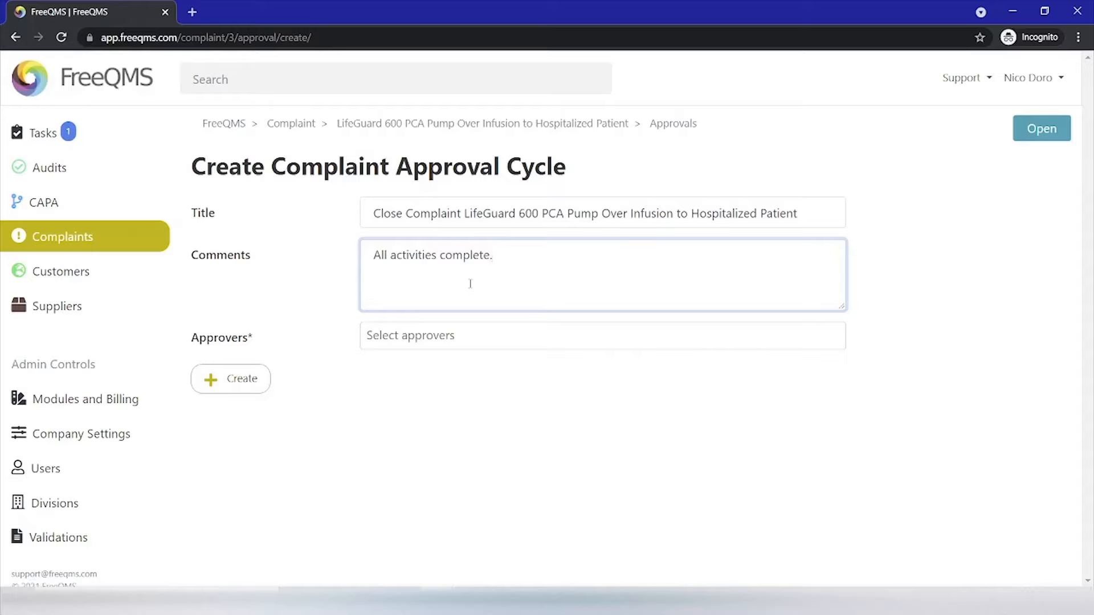
# Assign the signed-in user and the complaint coordinator as approvers and create the approval cycle
pyautogui.click(455, 337)
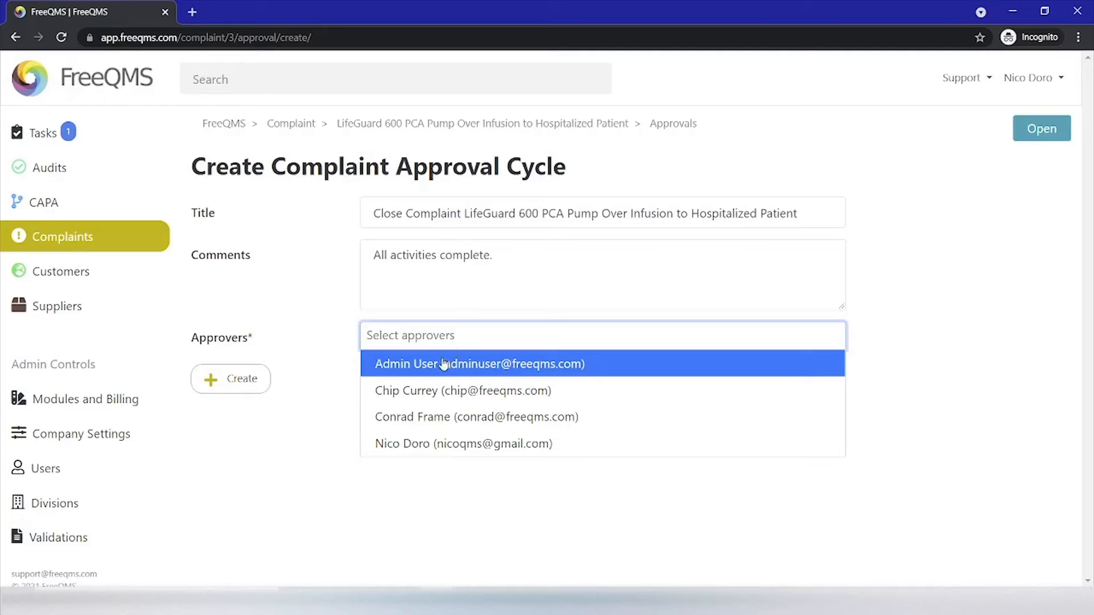
pyautogui.click(425, 451)
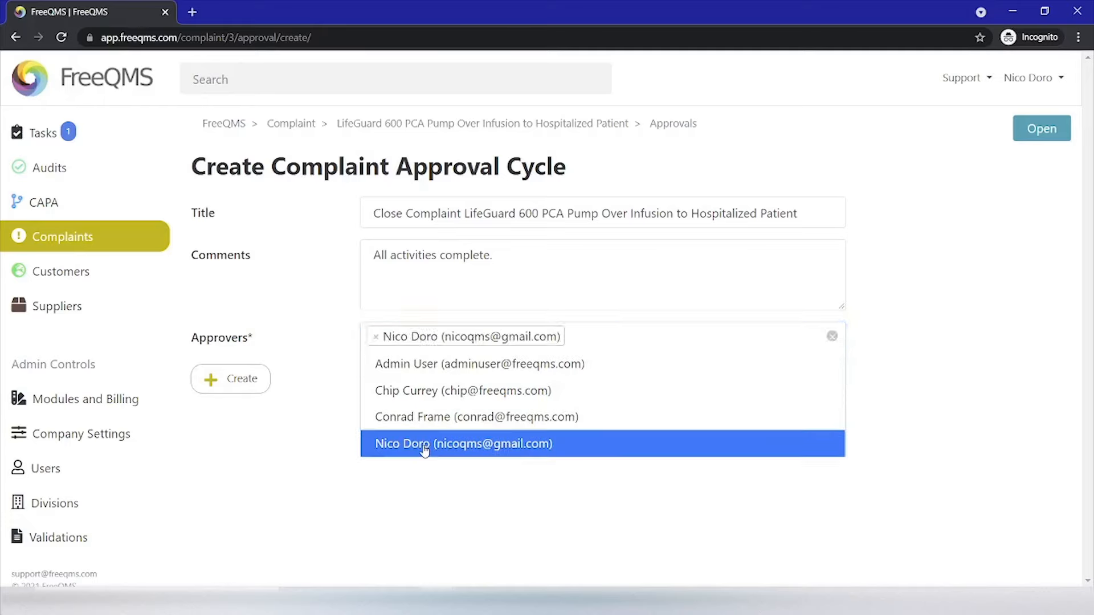
pyautogui.click(473, 393)
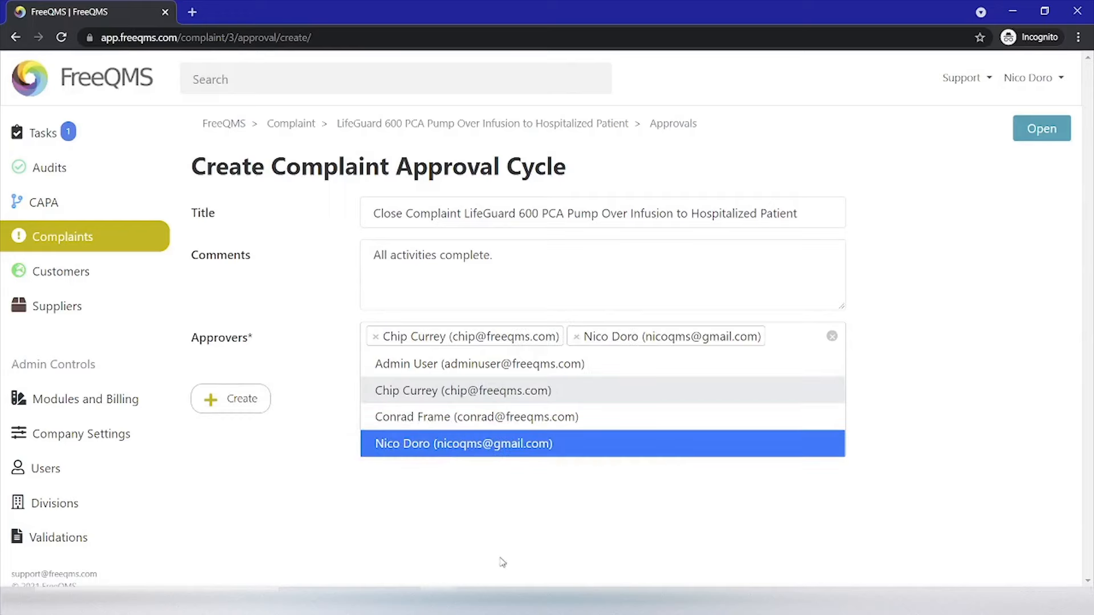
pyautogui.click(528, 559)
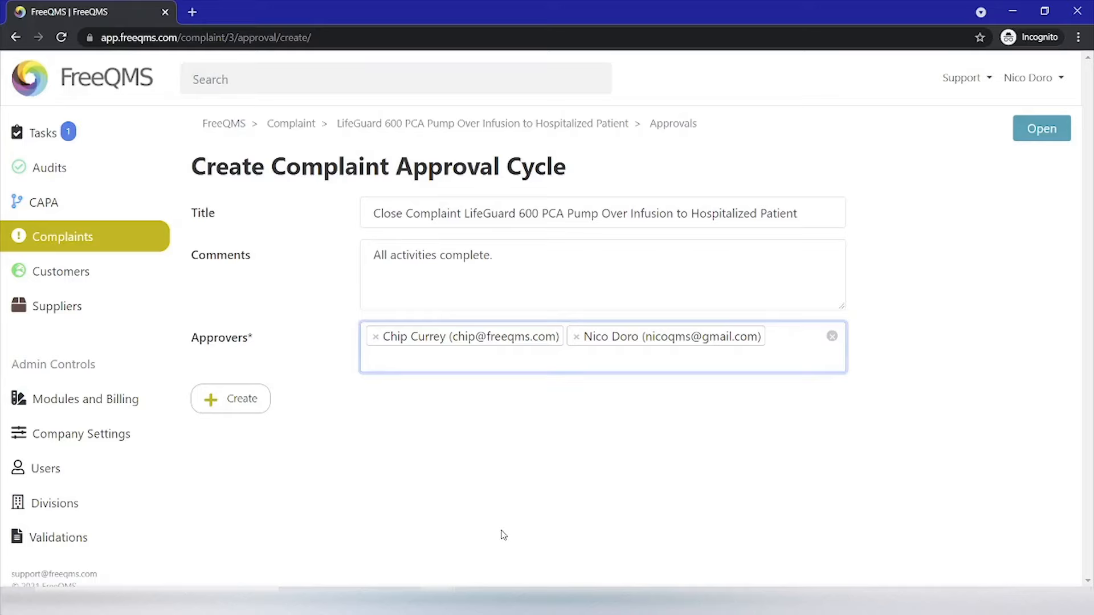
pyautogui.click(233, 398)
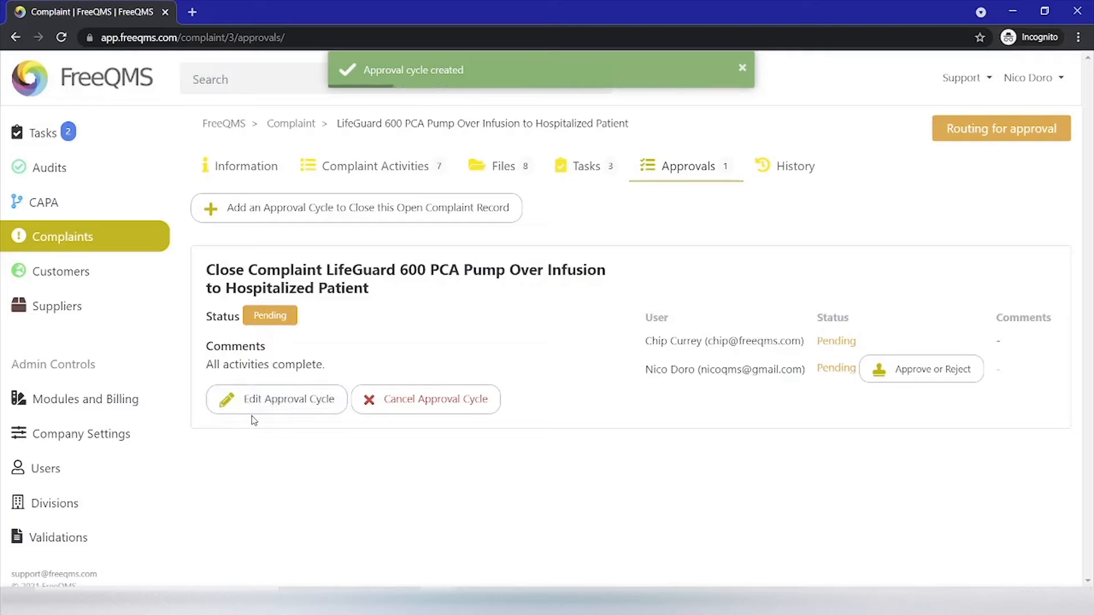
# Approve the complaint closure as the signed-in user, entering the account password and the comment "N/A"
pyautogui.click(925, 372)
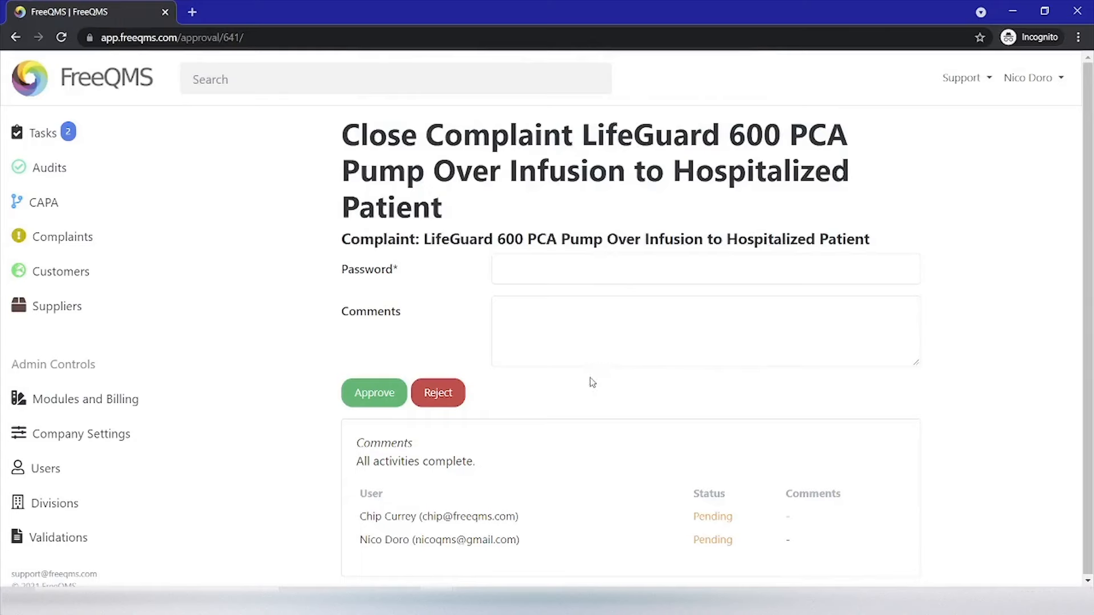
pyautogui.click(511, 272)
pyautogui.write('•')
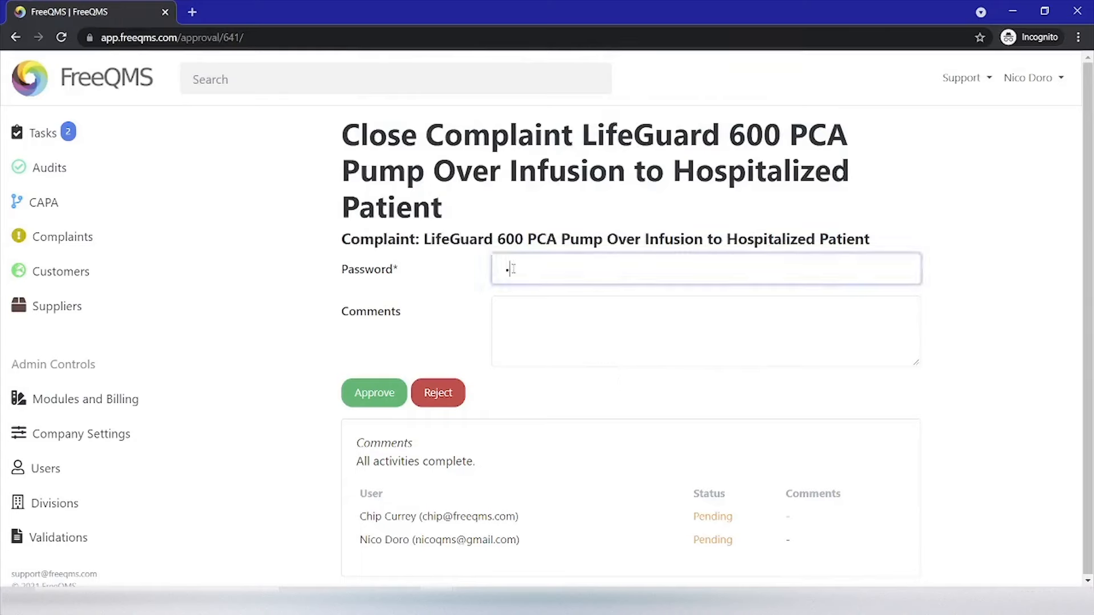
pyautogui.write('••••')
pyautogui.press('Tab')
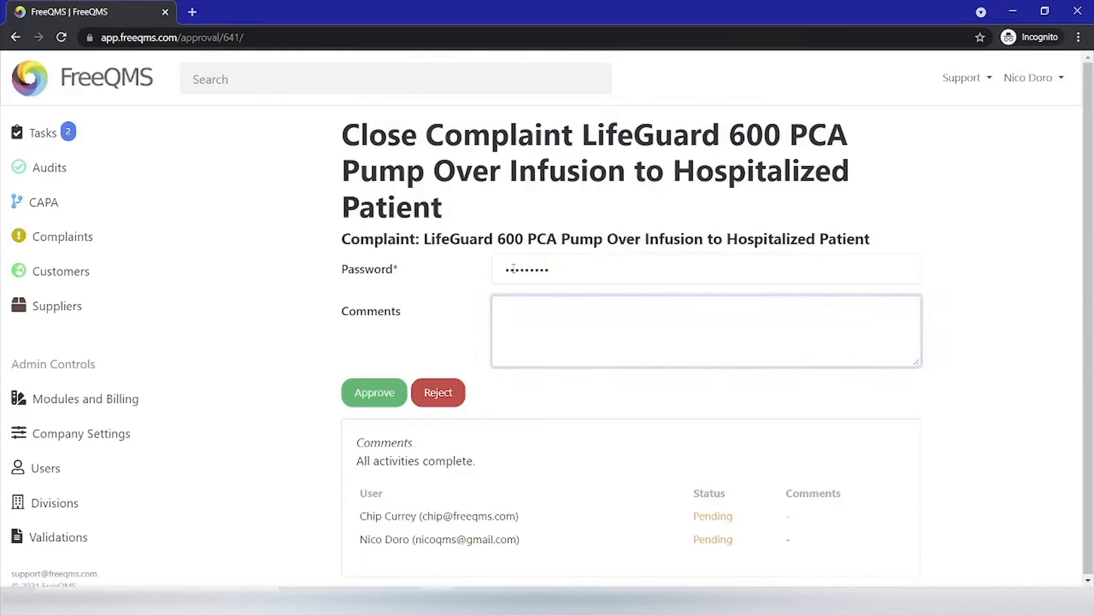
pyautogui.write('N/A')
pyautogui.click(387, 394)
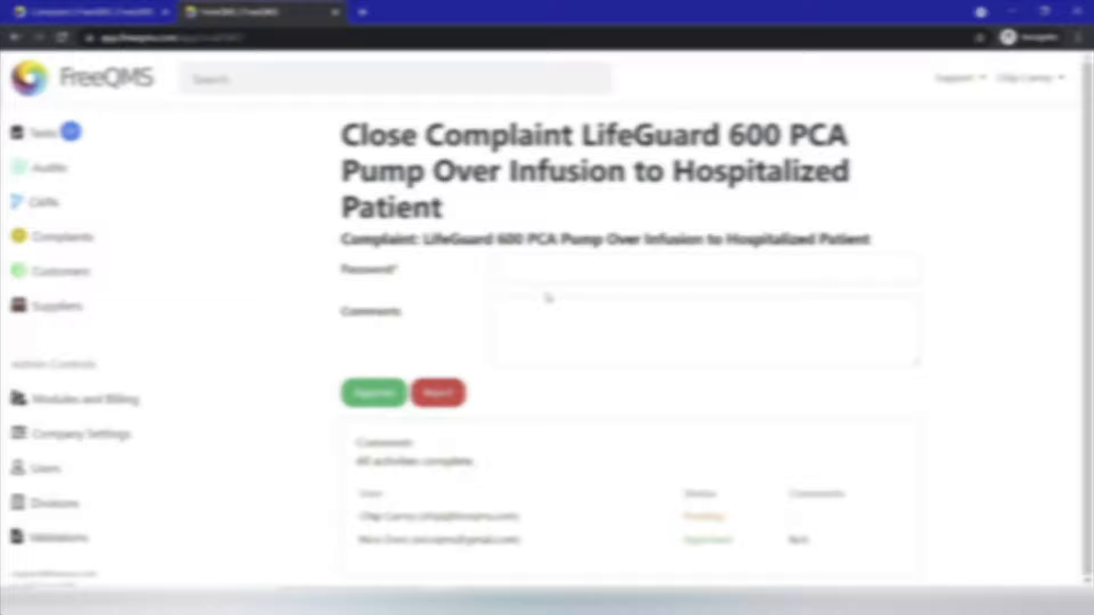
# Approve the closure as the second approver with the account password and comment "N/A", and open the complaint's general information
pyautogui.click(579, 268)
pyautogui.write('************')
pyautogui.press('Tab')
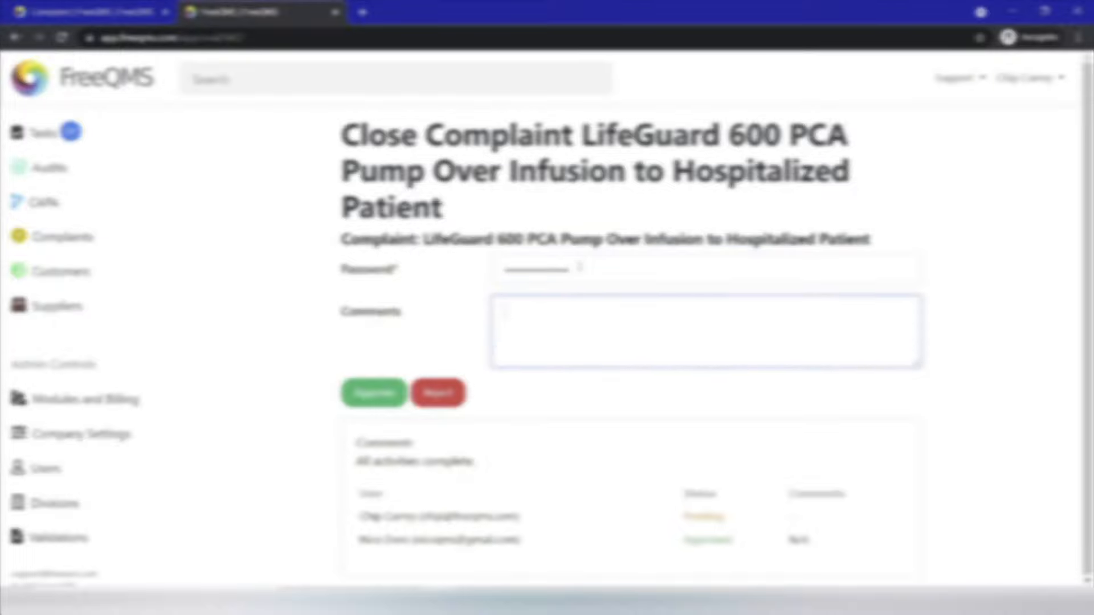
pyautogui.write('N/A')
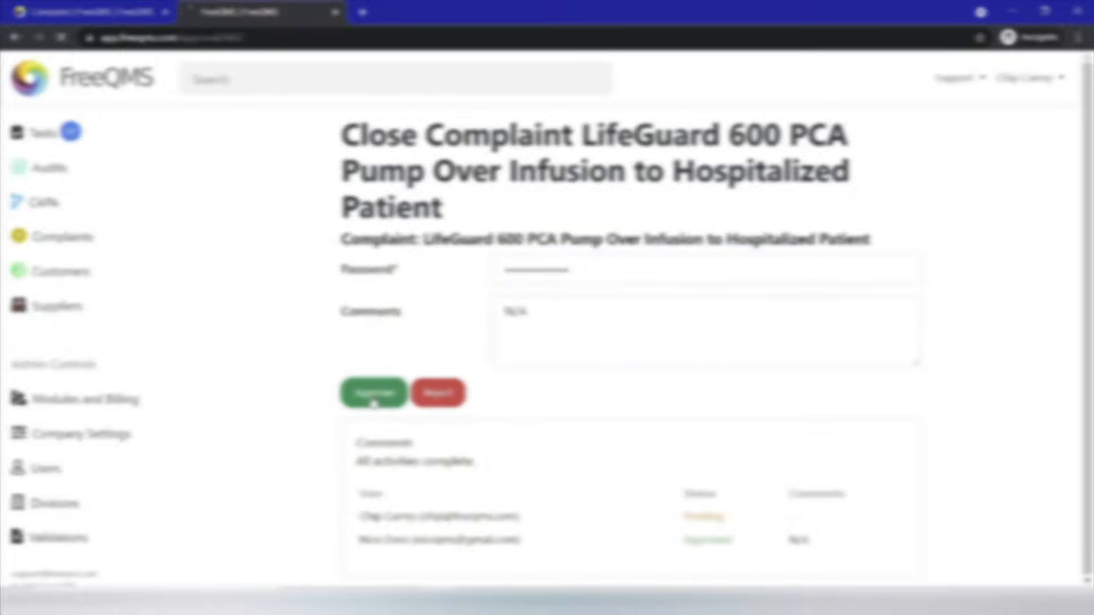
pyautogui.click(375, 393)
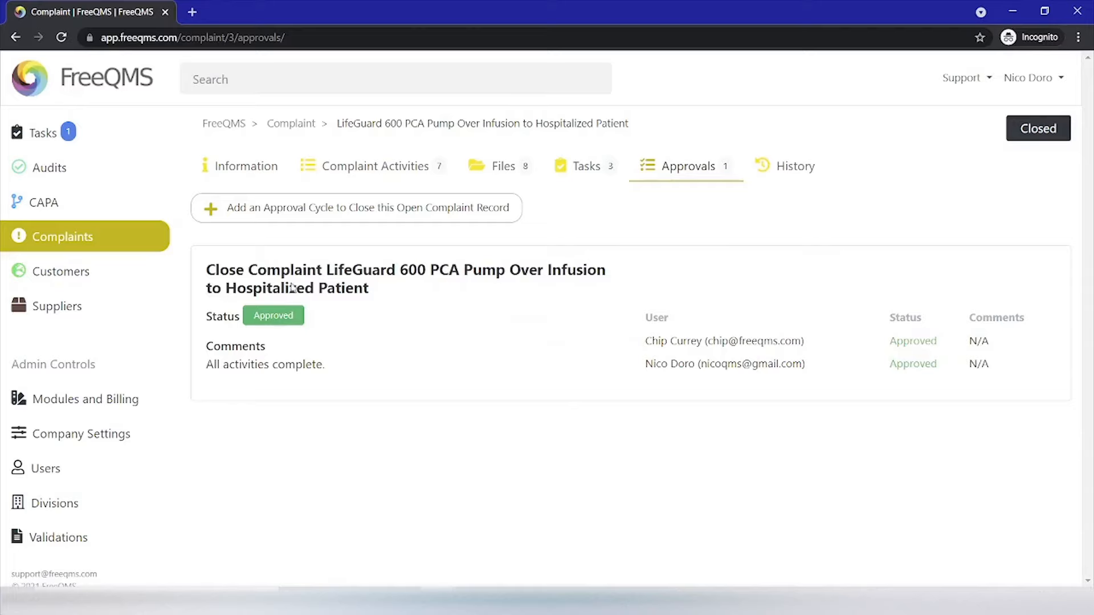
pyautogui.click(275, 170)
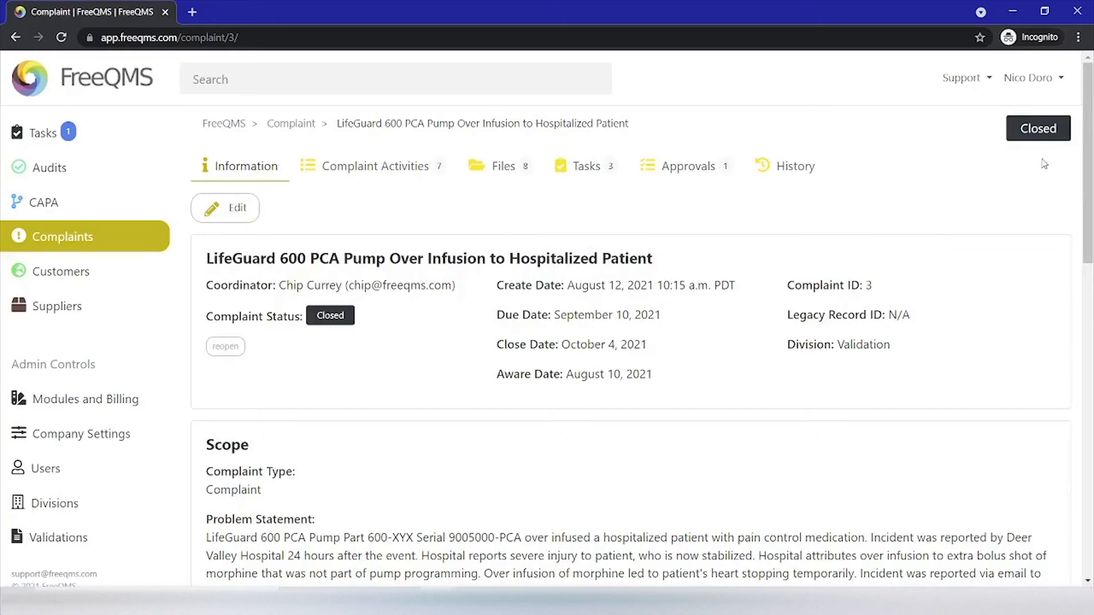